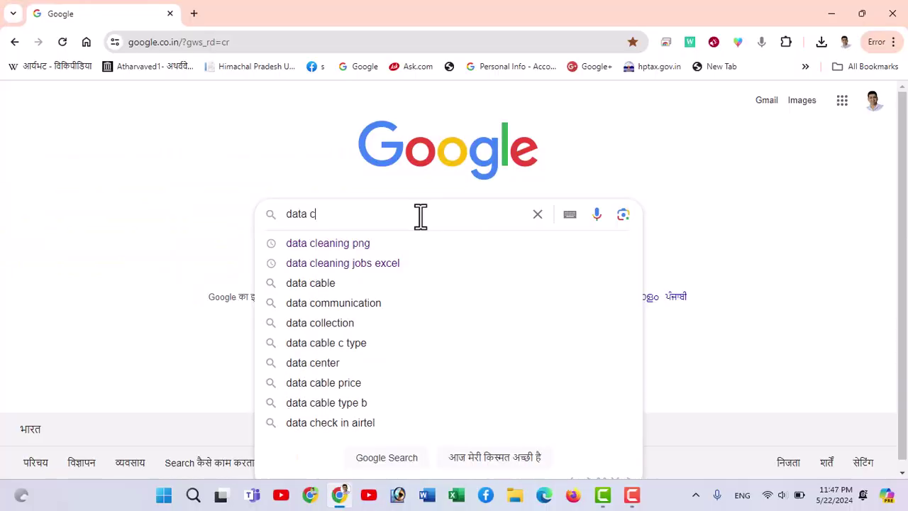
- Search Google for data cleaning jobs in Excel and open Upwork's Data Cleaning Jobs result
type("le")
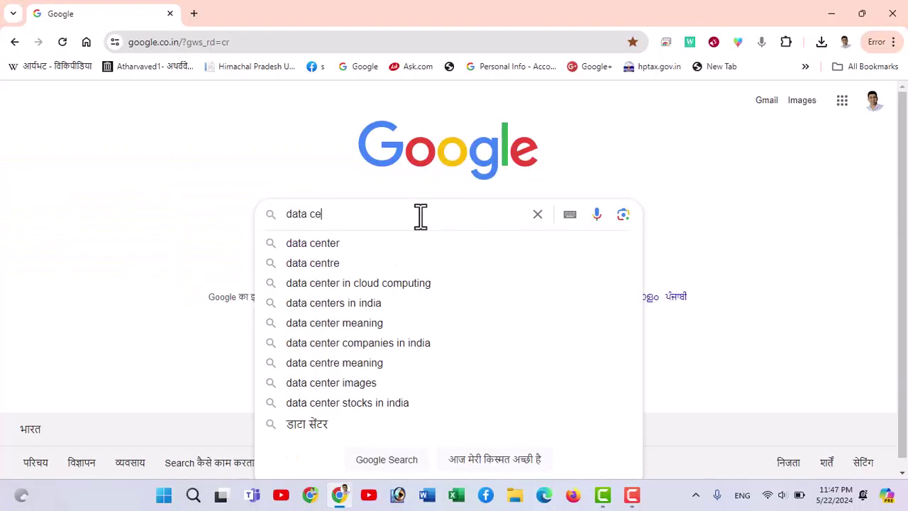
type("arning job in excel")
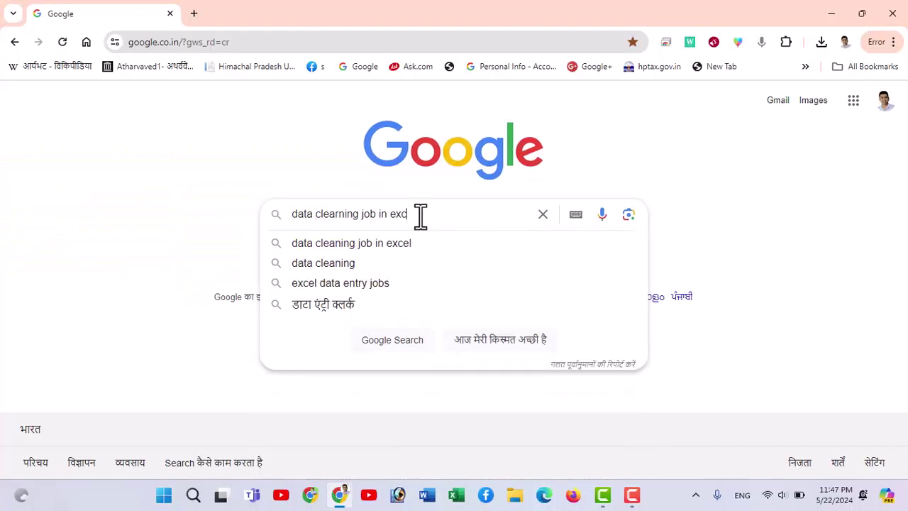
key("Return")
scroll(280, 321, "down", 1)
scroll(269, 319, "down", 1)
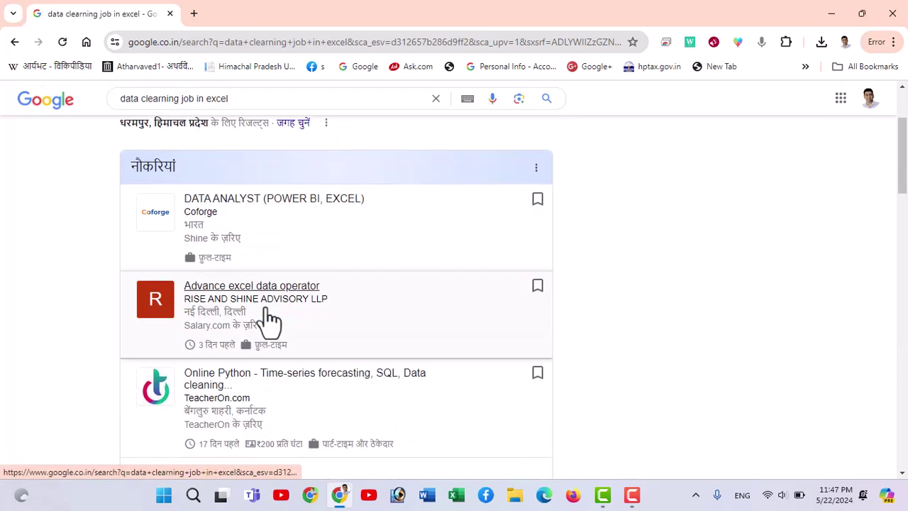
scroll(268, 320, "down", 4)
scroll(195, 312, "down", 1)
scroll(214, 349, "down", 2)
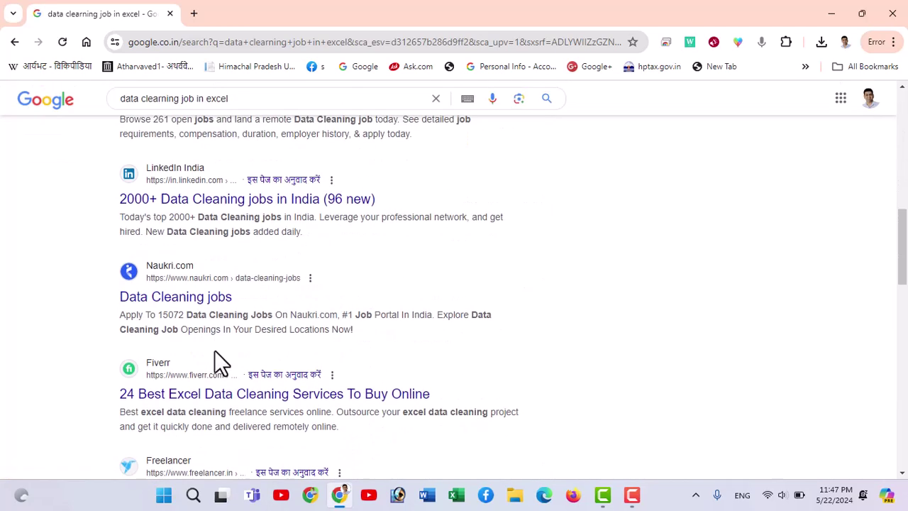
scroll(219, 360, "down", 2)
scroll(218, 360, "down", 1)
scroll(205, 298, "up", 2)
scroll(204, 297, "up", 2)
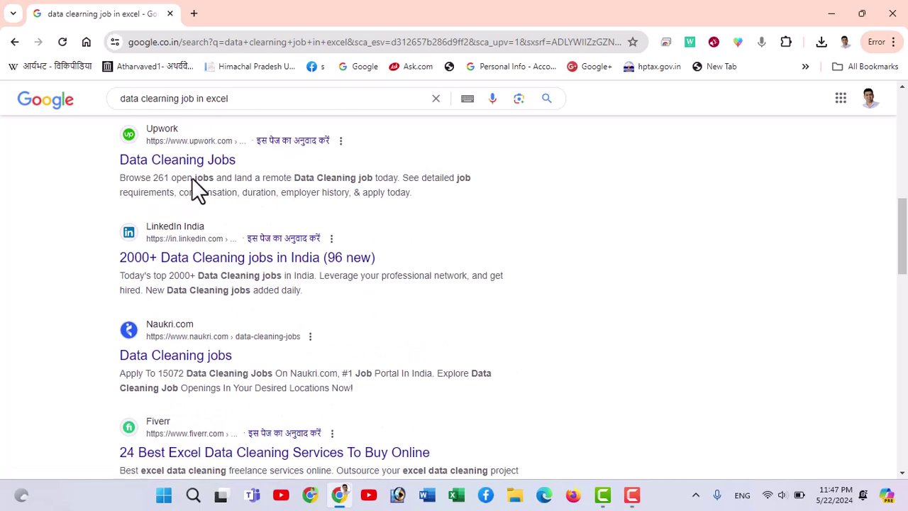
left_click(207, 163)
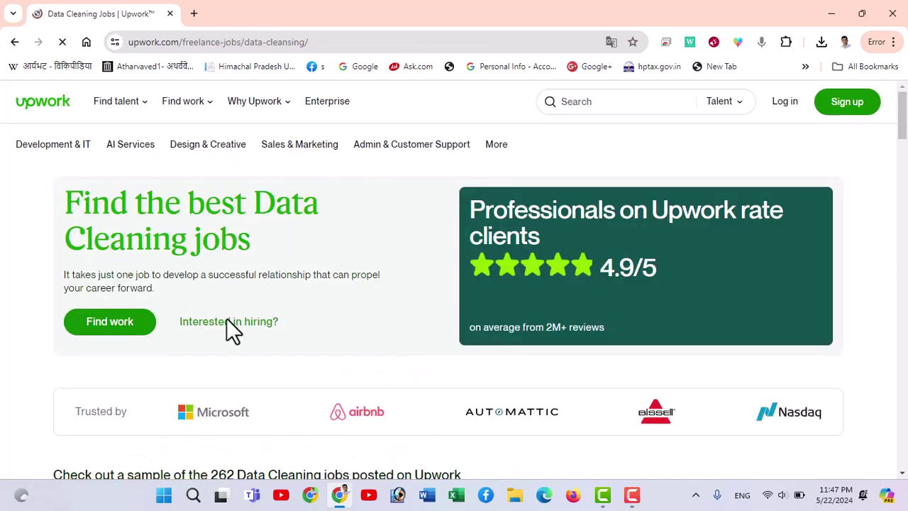
scroll(276, 331, "down", 3)
scroll(278, 330, "down", 2)
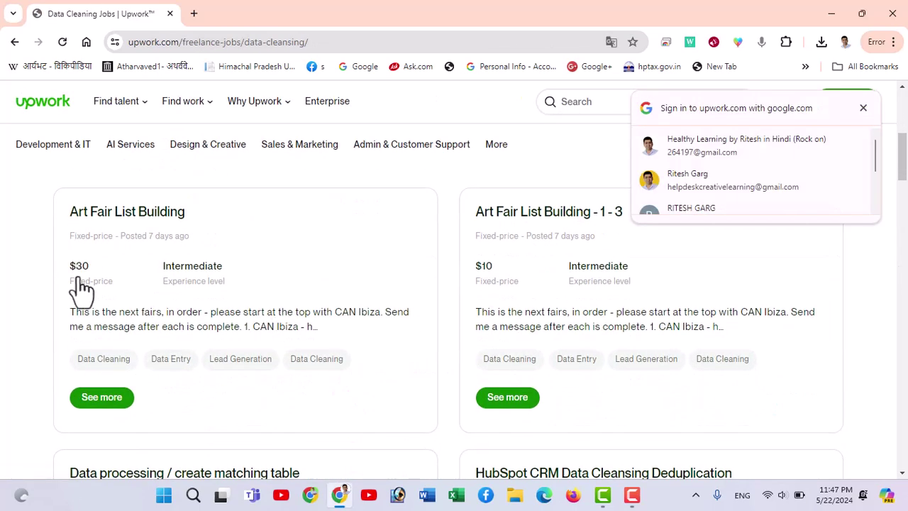
scroll(459, 294, "down", 3)
scroll(461, 293, "down", 2)
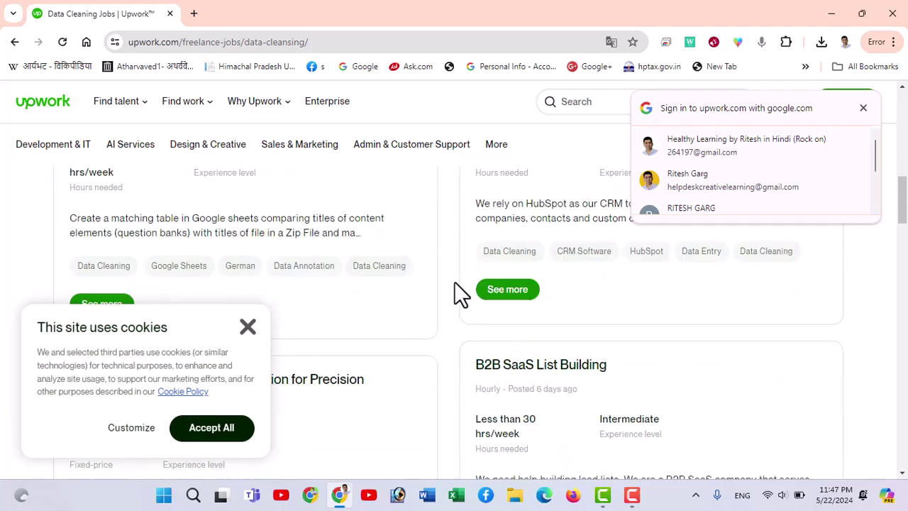
scroll(454, 281, "up", 10)
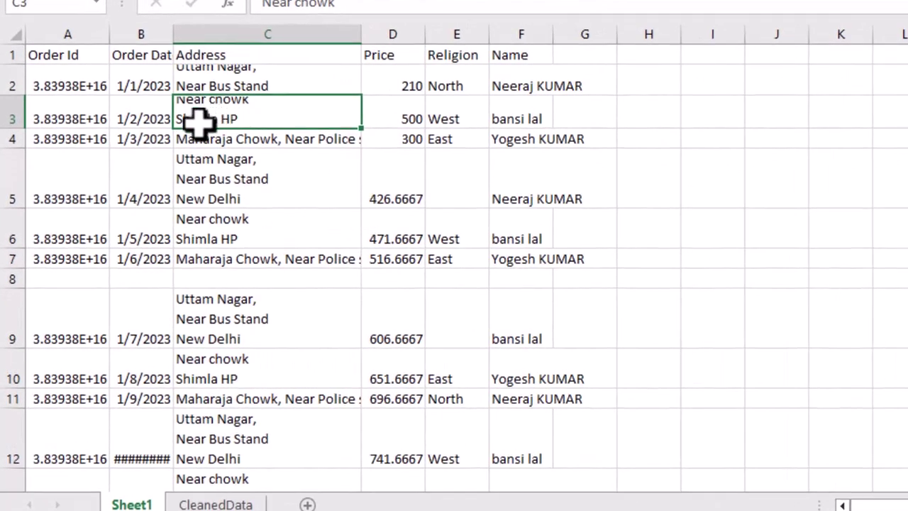
- Check the order date in B4, then deselect the red CLEAN button by selecting an empty cell
left_click(147, 131)
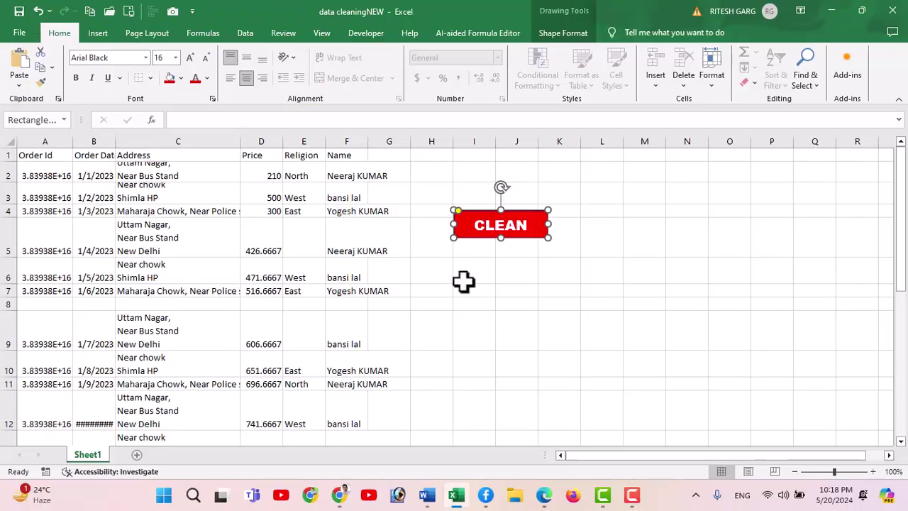
left_click(463, 285)
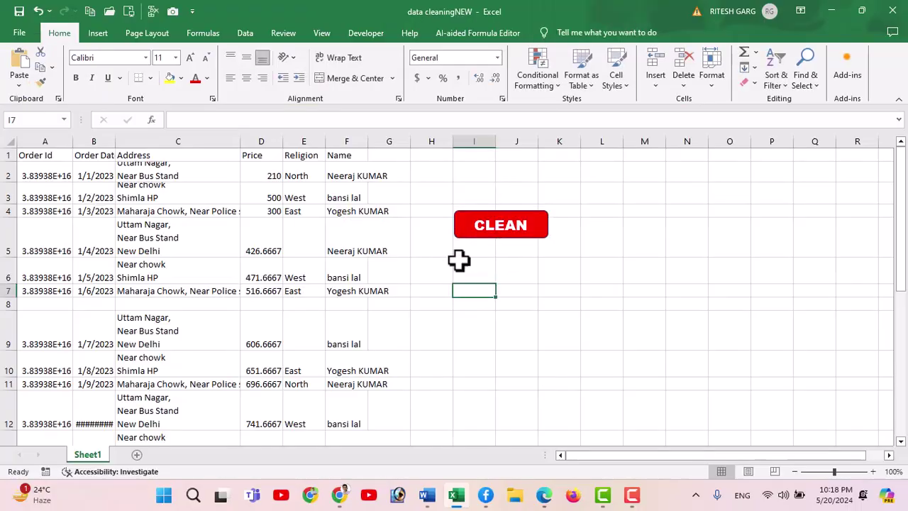
- Click the red CLEAN button to run the VBA macro that creates the CleanedData sheet
left_click(487, 230)
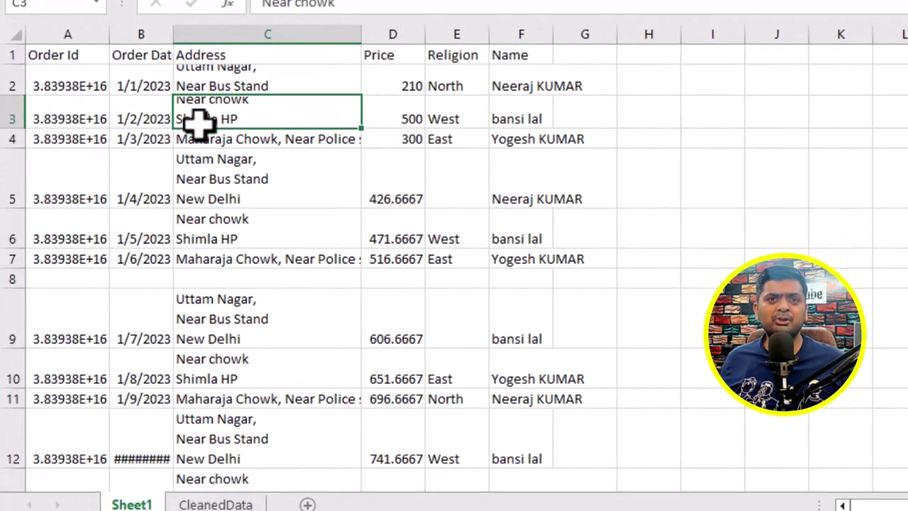
left_click(145, 131)
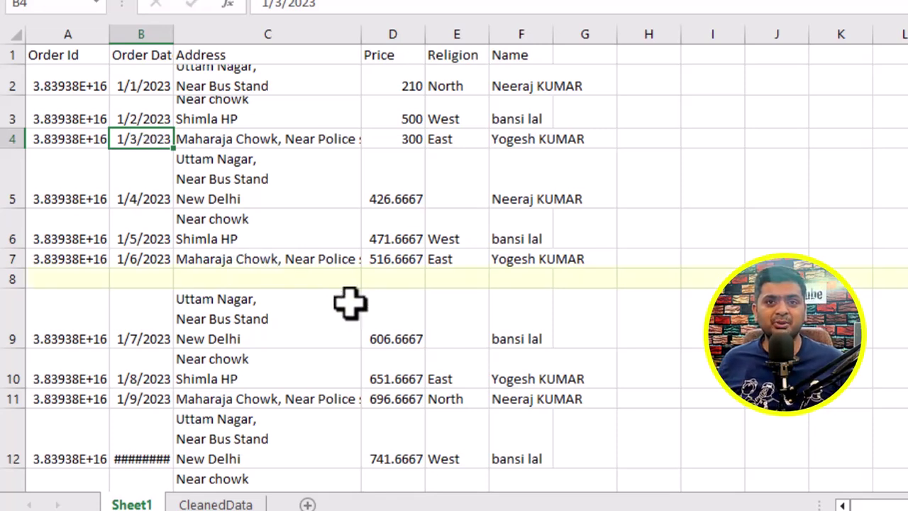
left_click(275, 273)
left_click_drag(275, 273, 462, 265)
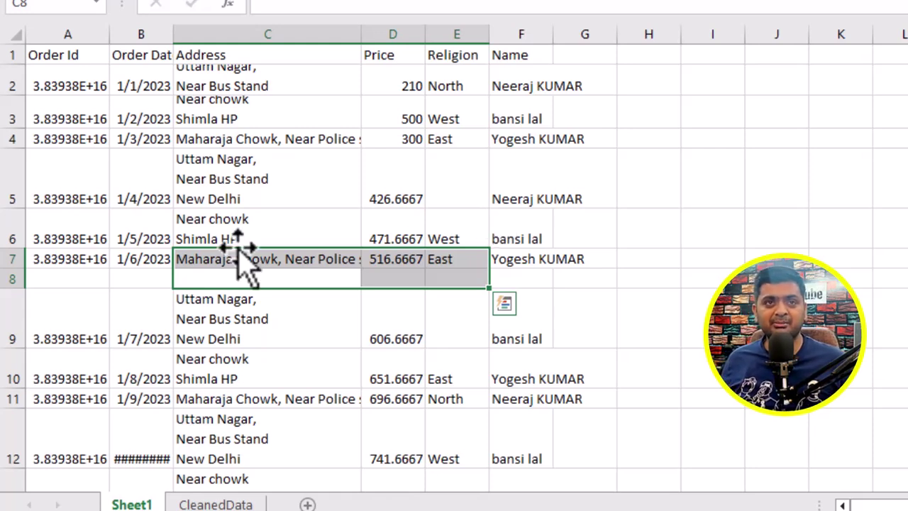
left_click_drag(76, 61, 75, 78)
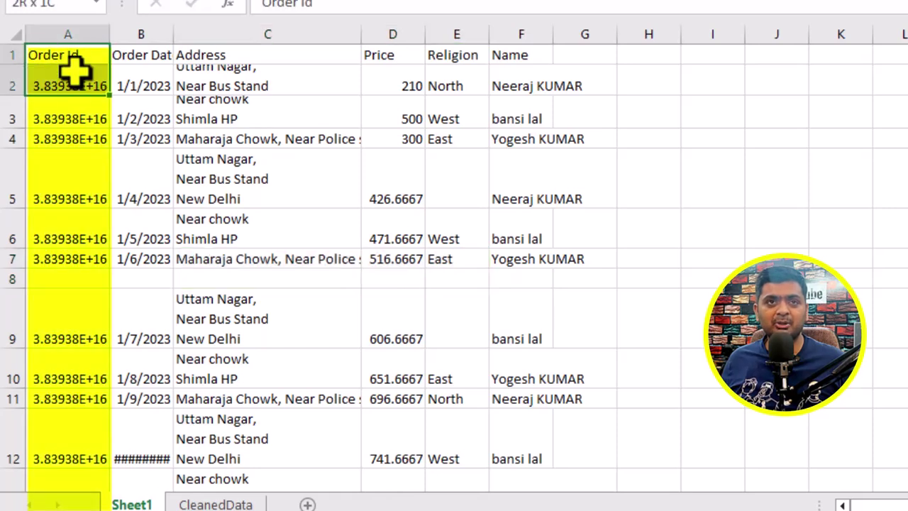
key("ctrl+v")
left_click(64, 124)
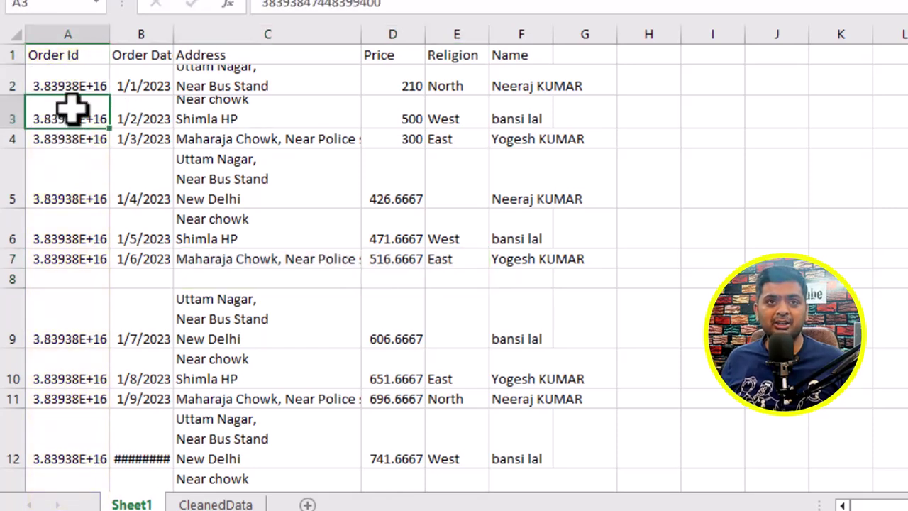
left_click(60, 85)
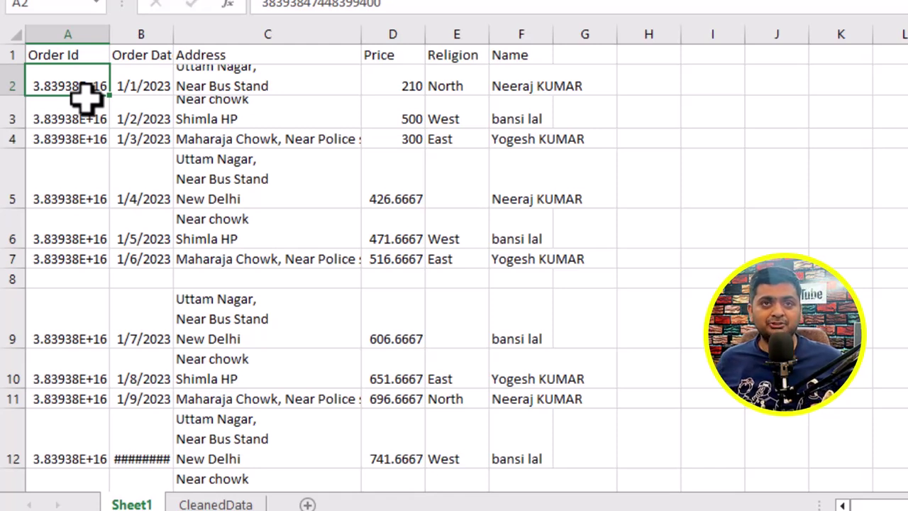
left_click(154, 60)
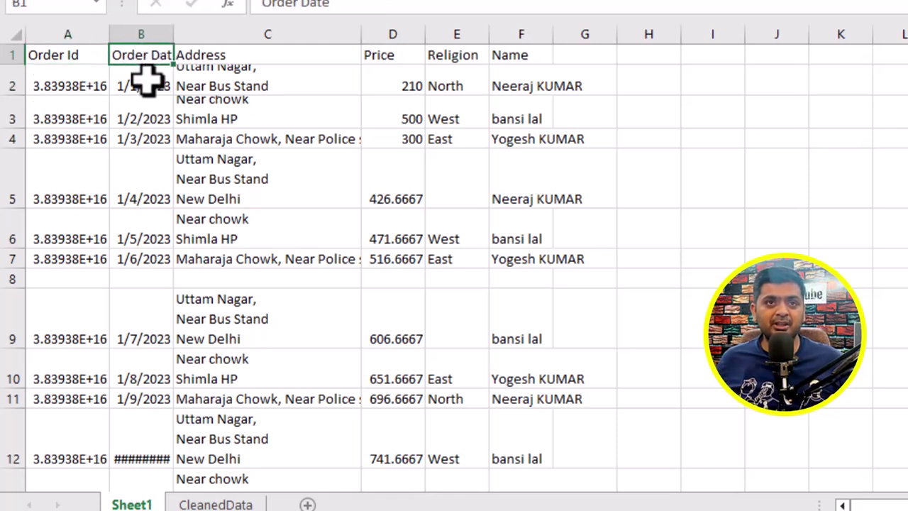
left_click_drag(145, 81, 132, 366)
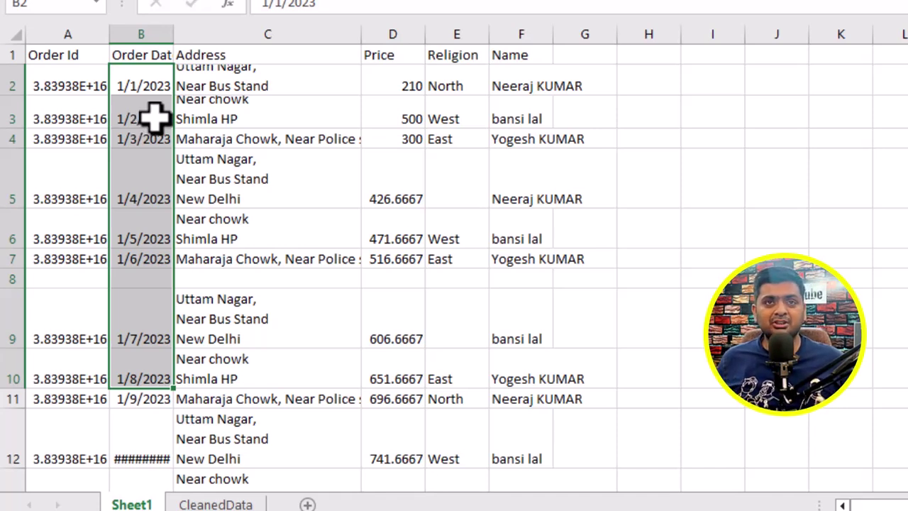
left_click(234, 72)
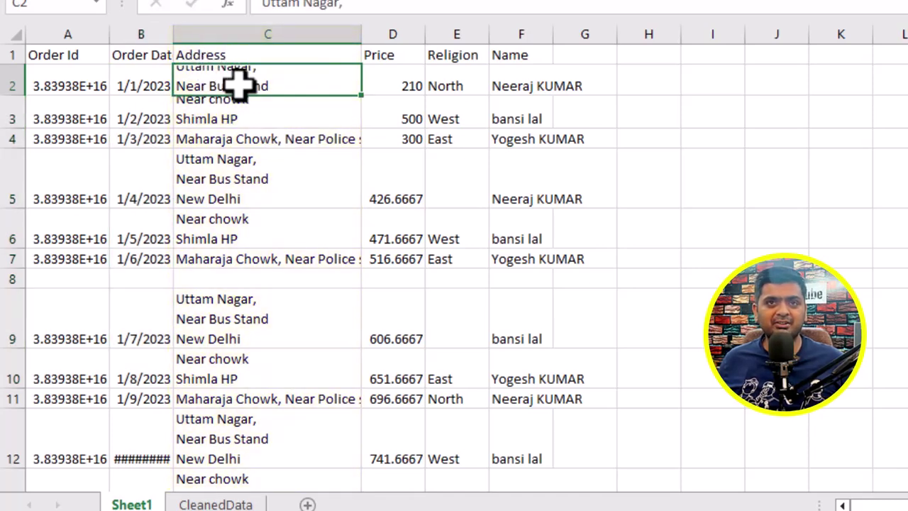
left_click(244, 142)
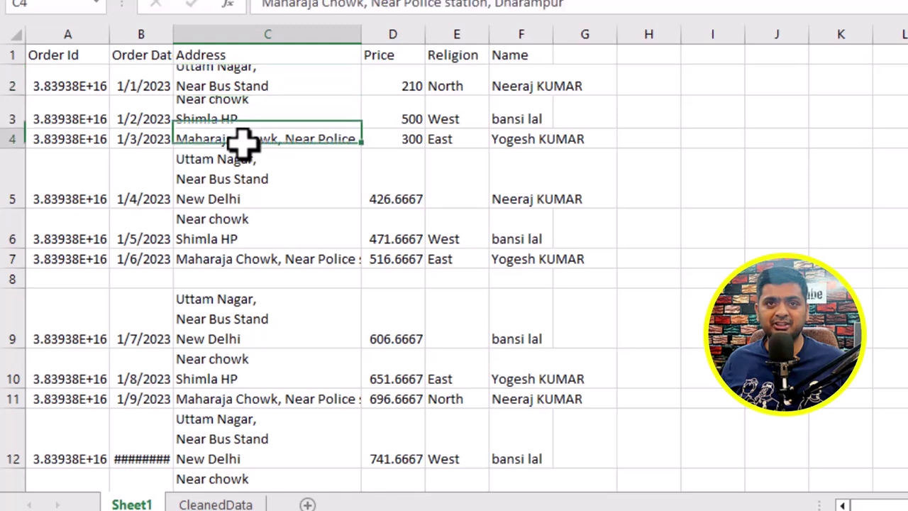
left_click(278, 108)
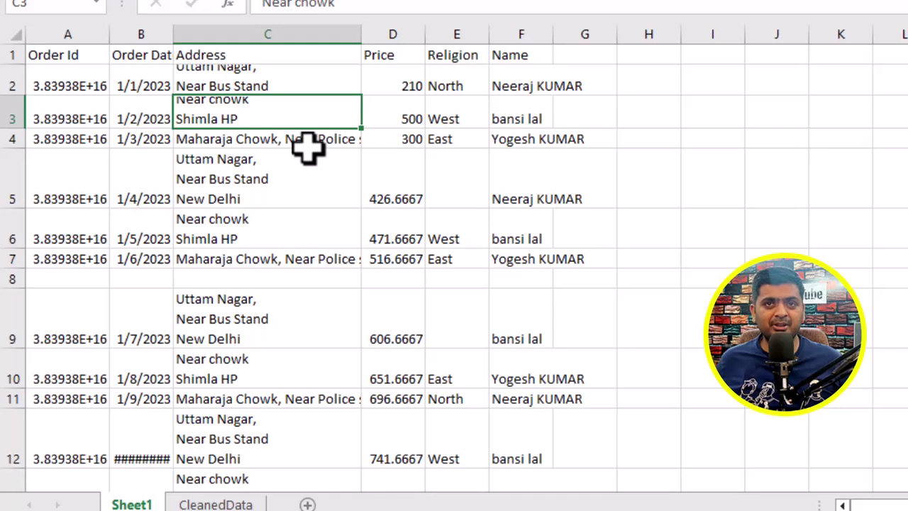
left_click(305, 142)
left_click(225, 81)
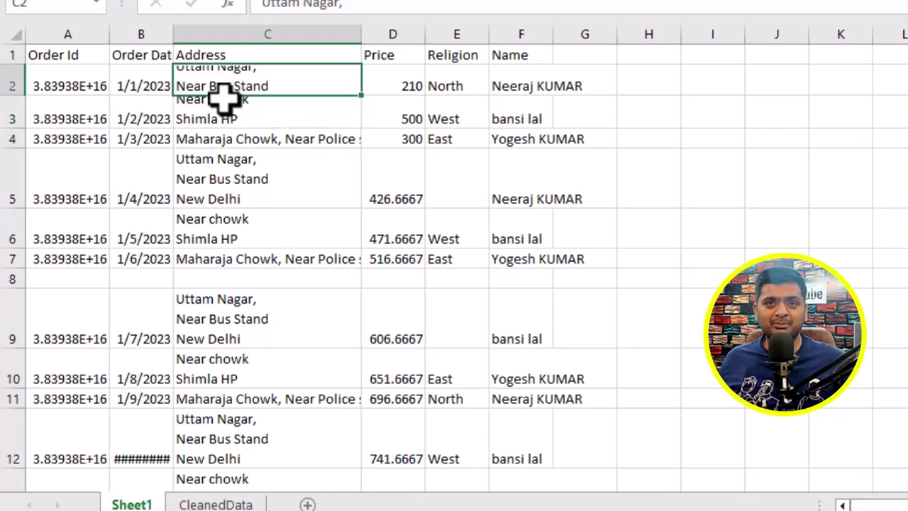
left_click(401, 77)
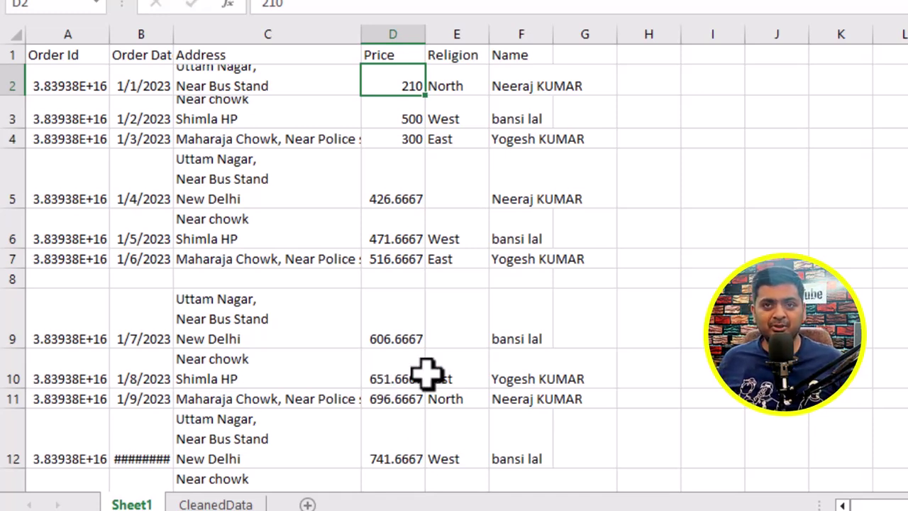
left_click(395, 202)
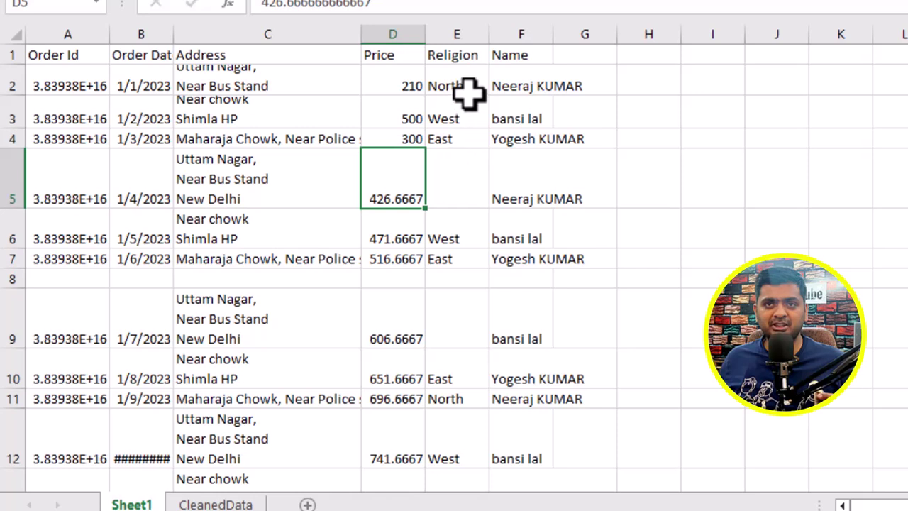
left_click_drag(468, 93, 459, 202)
left_click(462, 185)
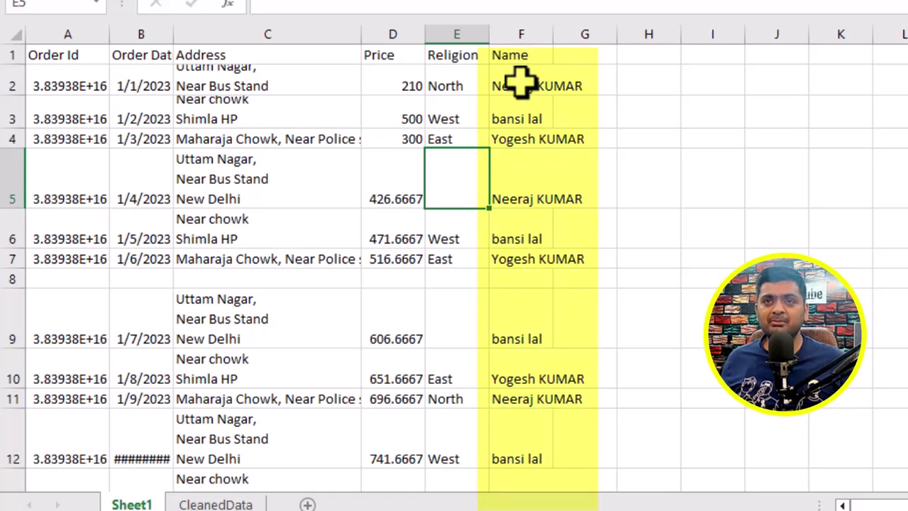
- Select the inconsistently cased names in F2:F9, then switch to ChatGPT in Chrome
left_click_drag(521, 83, 549, 333)
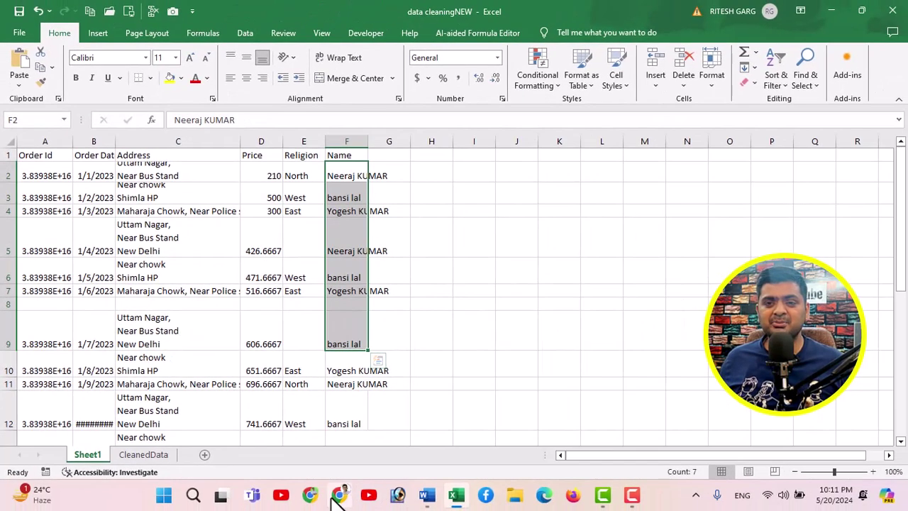
left_click(338, 495)
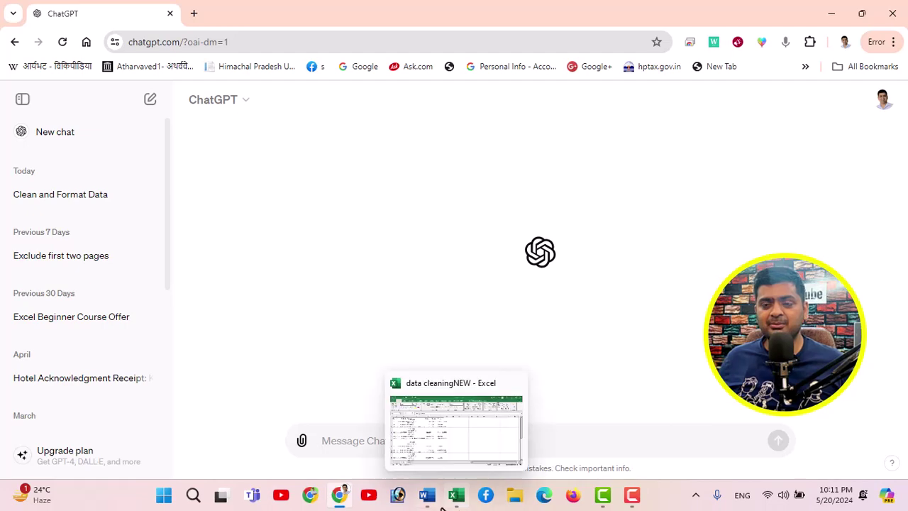
- Reread the Word VBA request, marking 'I HAVE A EXCEL FILE' and 'DATA A1 TO F24', then return to Excel
left_click(424, 496)
scroll(386, 358, "up", 3)
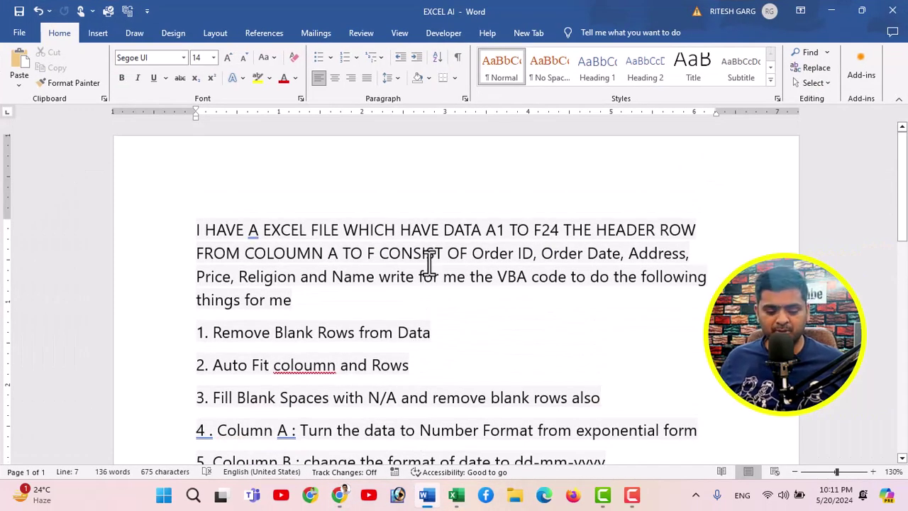
scroll(429, 262, "down", 2, "ctrl")
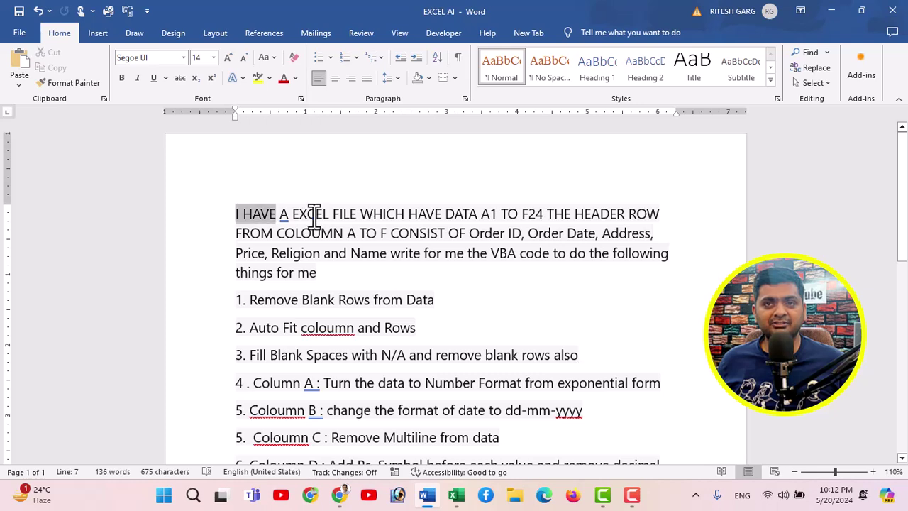
left_click_drag(236, 213, 359, 214)
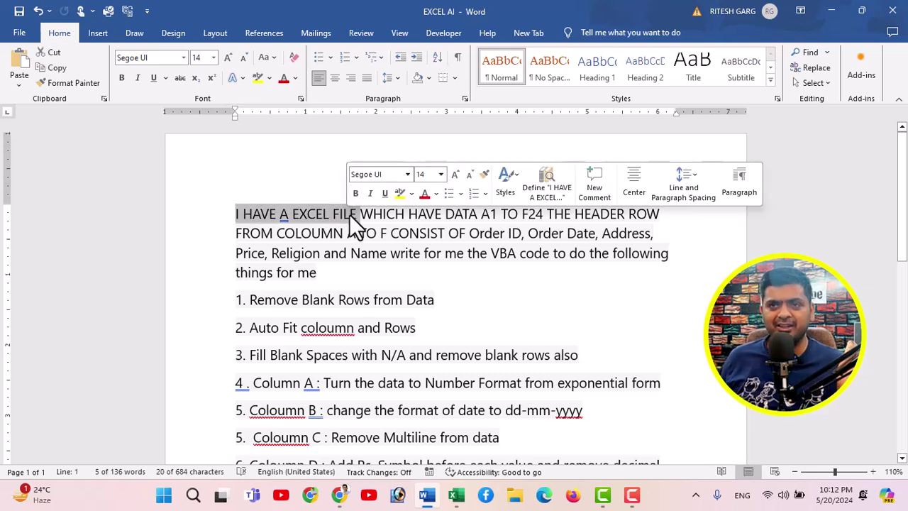
left_click(404, 214)
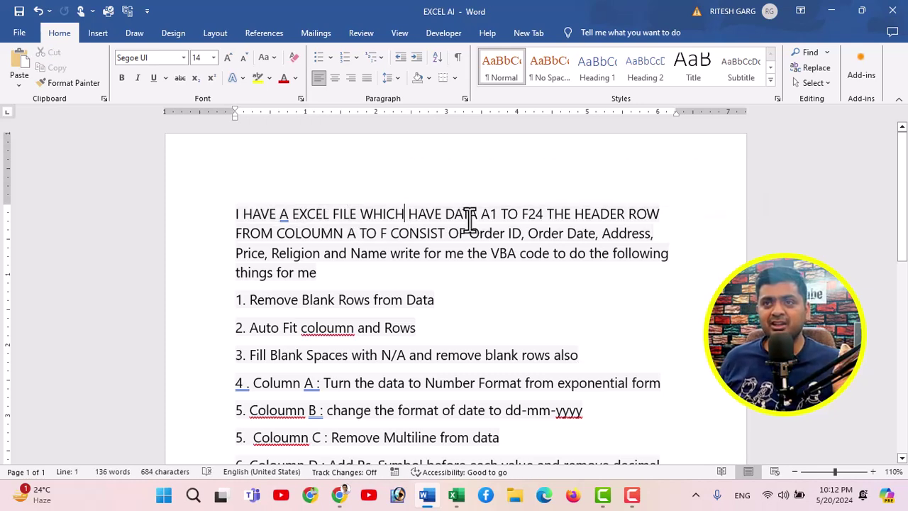
left_click_drag(445, 213, 531, 227)
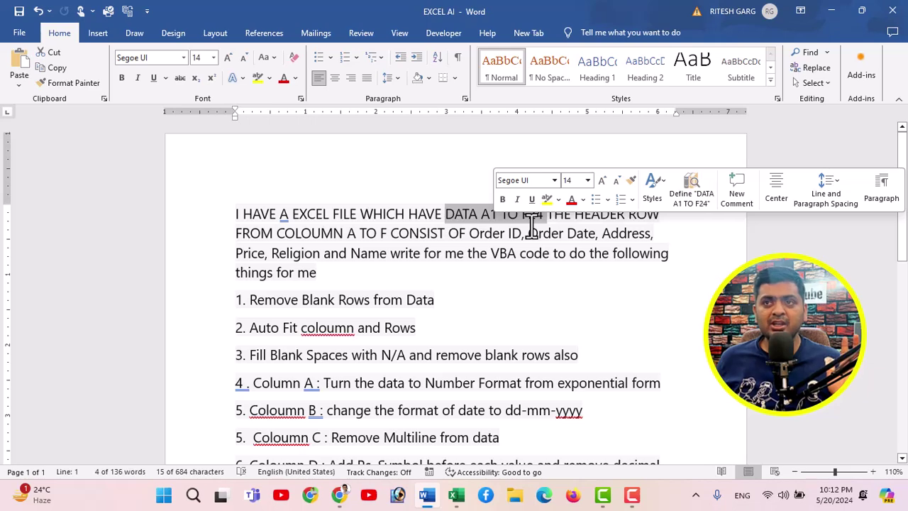
left_click(531, 227)
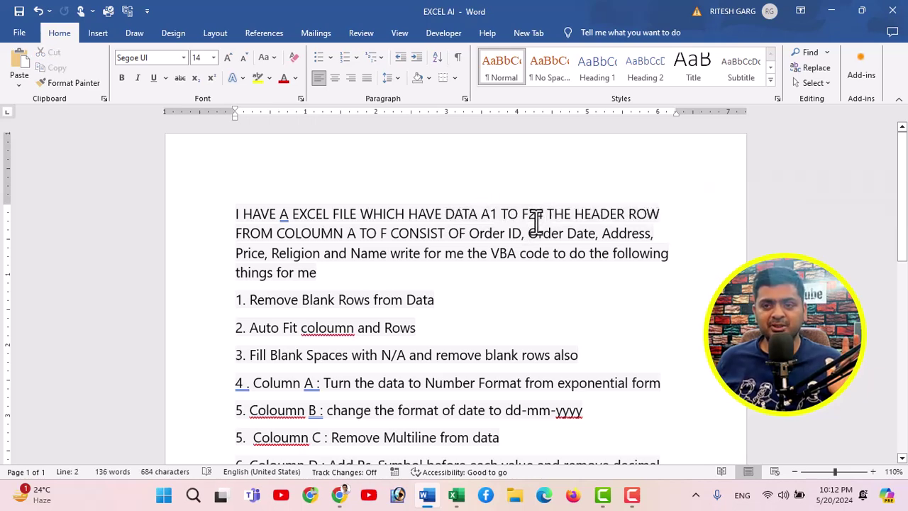
left_click(456, 494)
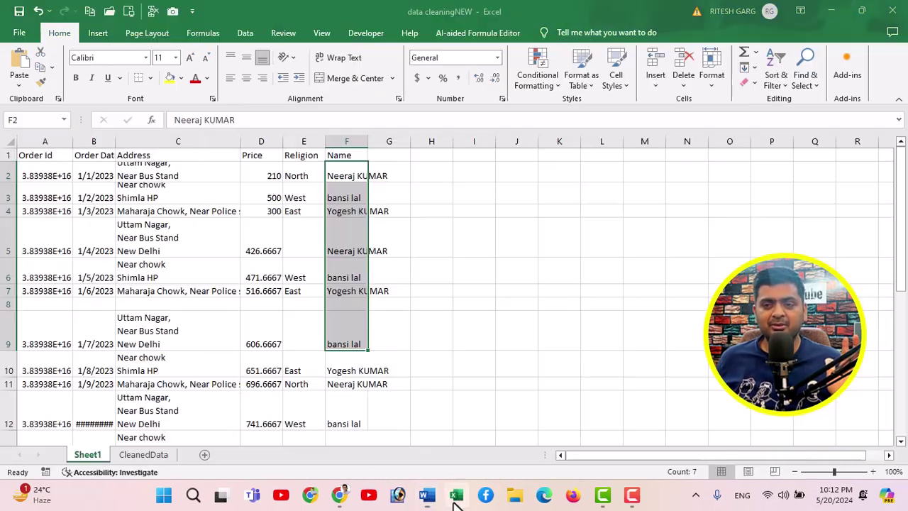
- Check the order data extent in Excel, from header cell A1 to the last cell F24
left_click(157, 200)
left_click(45, 159)
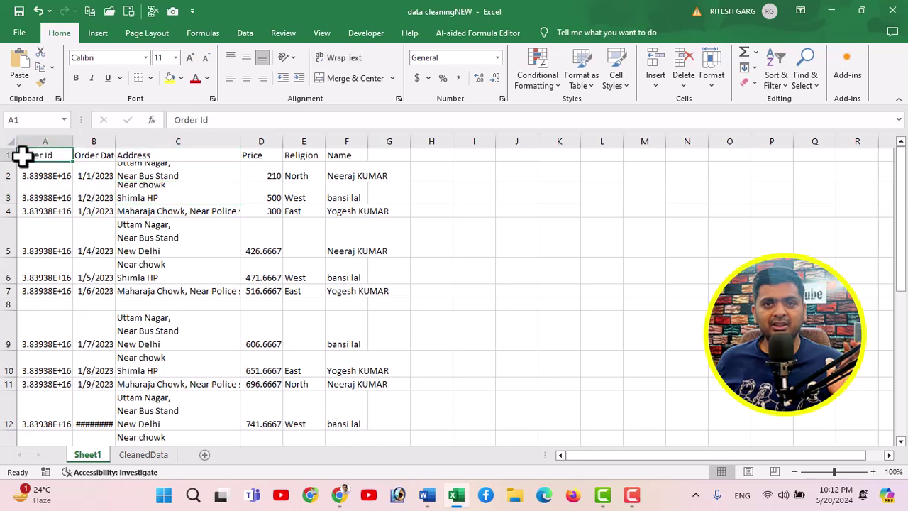
scroll(294, 292, "down", 4)
scroll(298, 298, "down", 5)
scroll(313, 294, "up", 2)
scroll(312, 294, "up", 1)
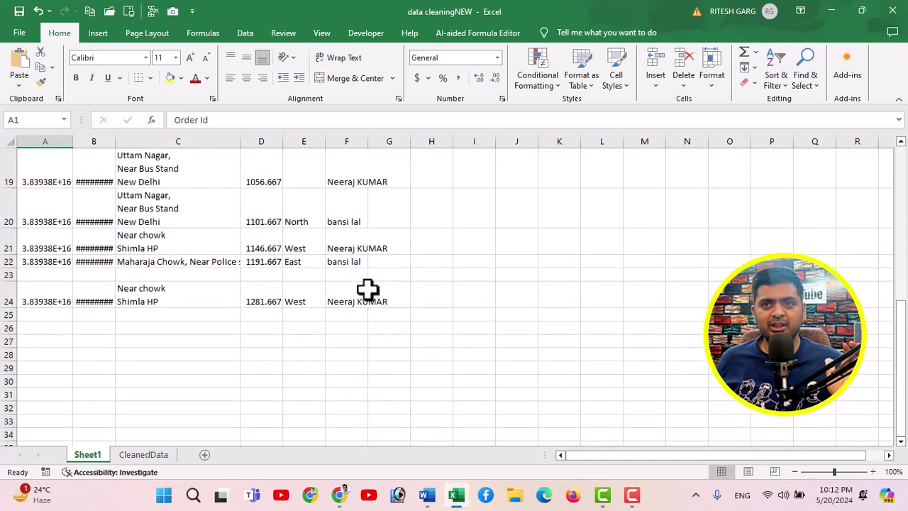
left_click(374, 298)
left_click(332, 292)
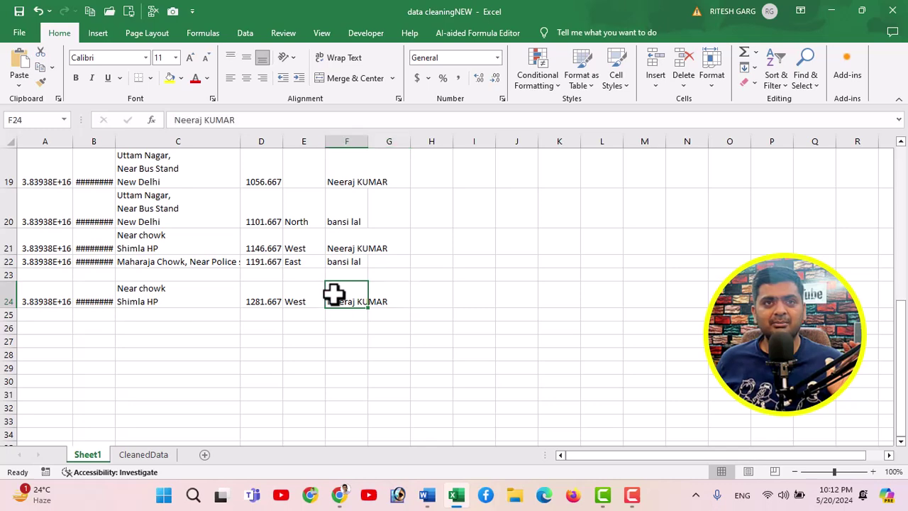
- Match the request's 'A1 TO F24' range in Word against the header row A1:G1 in Excel
left_click(427, 494)
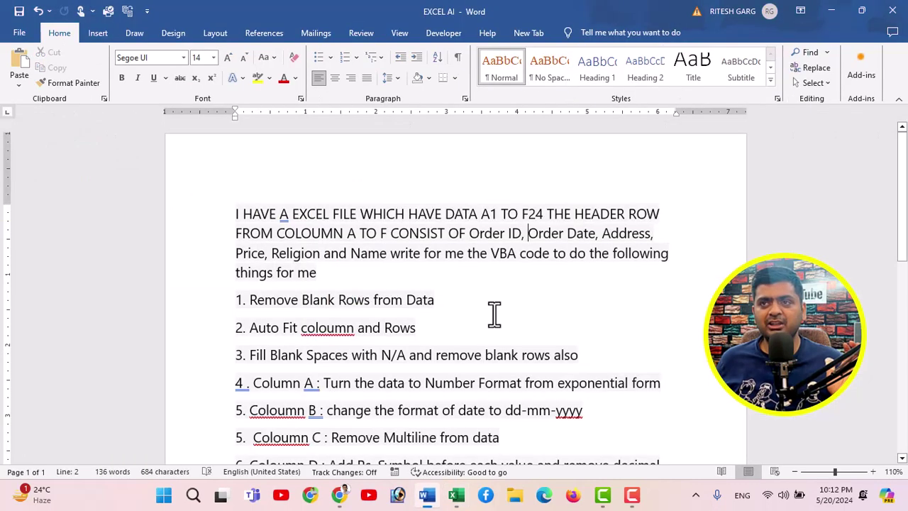
left_click_drag(482, 214, 533, 222)
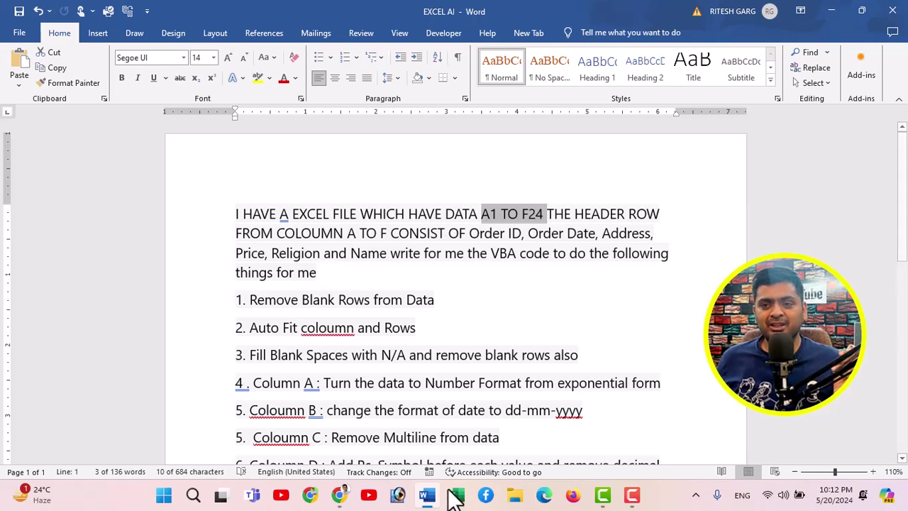
left_click(456, 496)
scroll(154, 323, "up", 4)
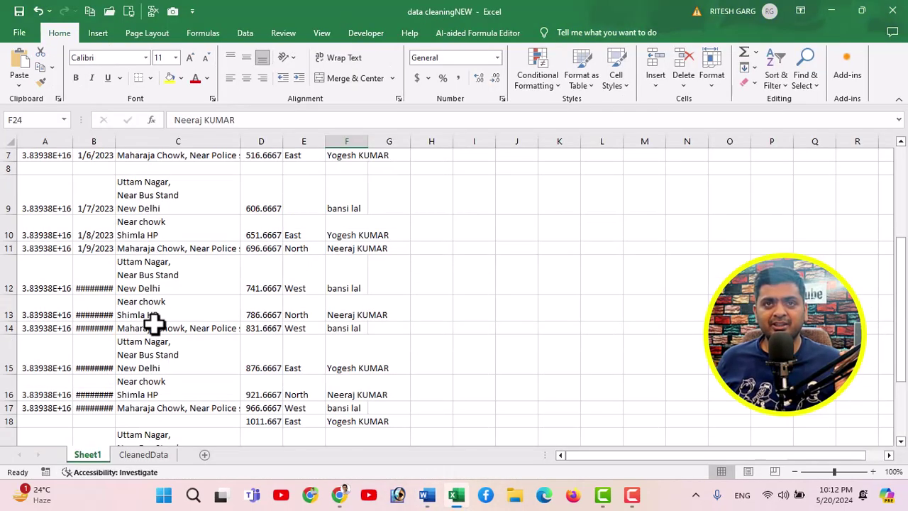
scroll(162, 320, "up", 2)
left_click_drag(38, 155, 383, 154)
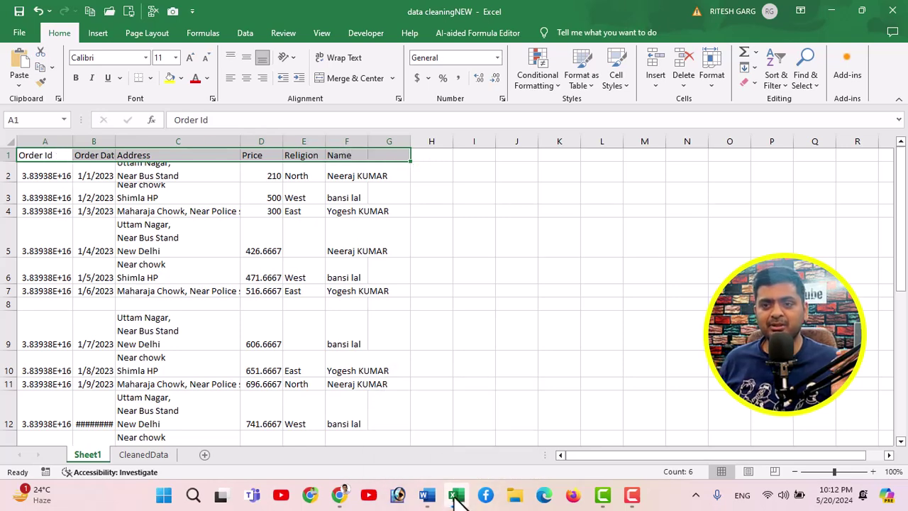
left_click(469, 376)
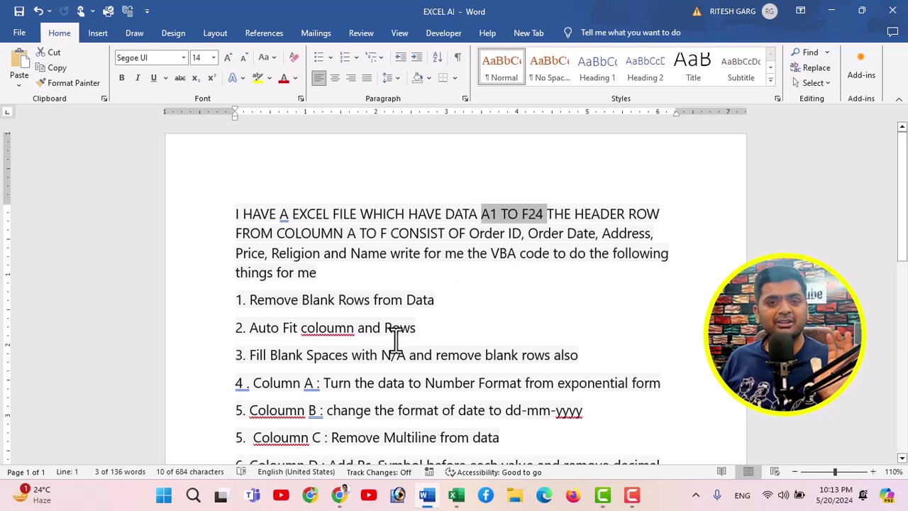
- Highlight step 1, 'Remove Blank Rows from Data', in the Word request, then return to the workbook
scroll(394, 340, "down", 1)
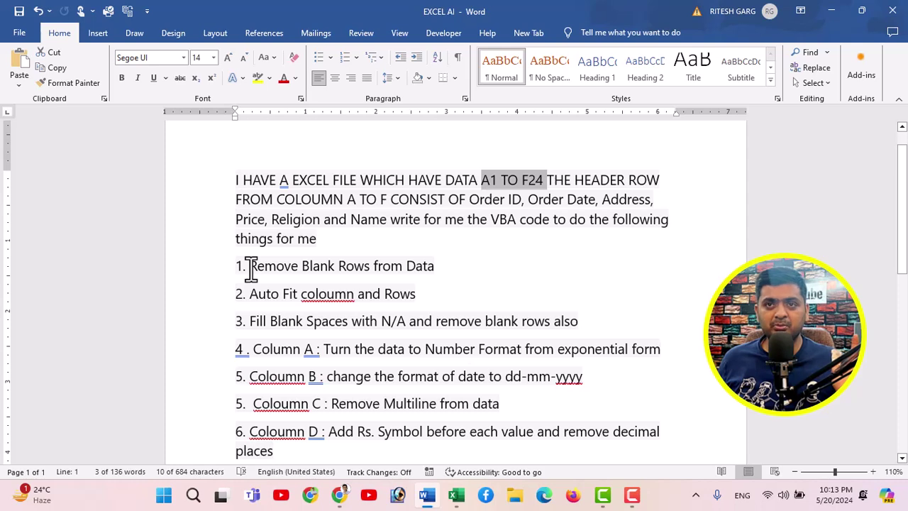
mouse_move(250, 266)
left_mouse_down()
mouse_move(431, 269)
mouse_move(430, 287)
left_mouse_up()
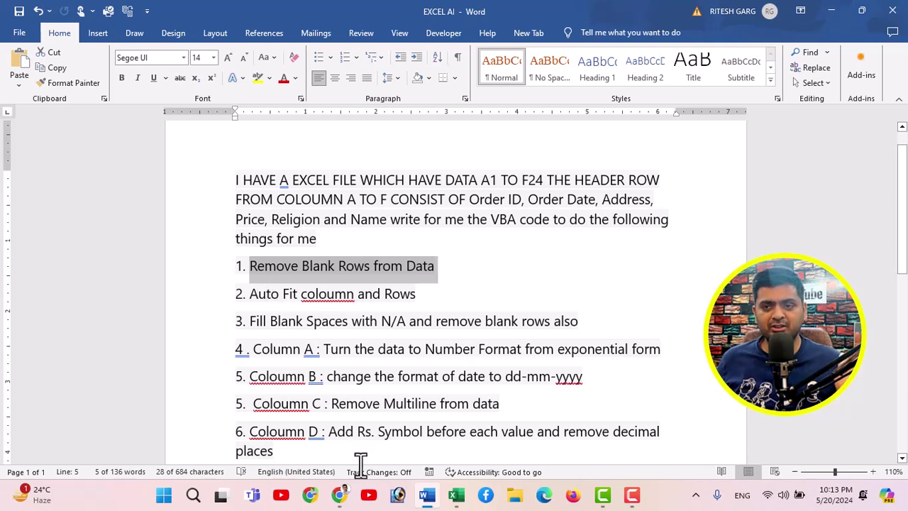
left_click(456, 495)
- Select the empty row 8 across A8:G8 in the order data, then minimize Excel
scroll(142, 259, "down", 2)
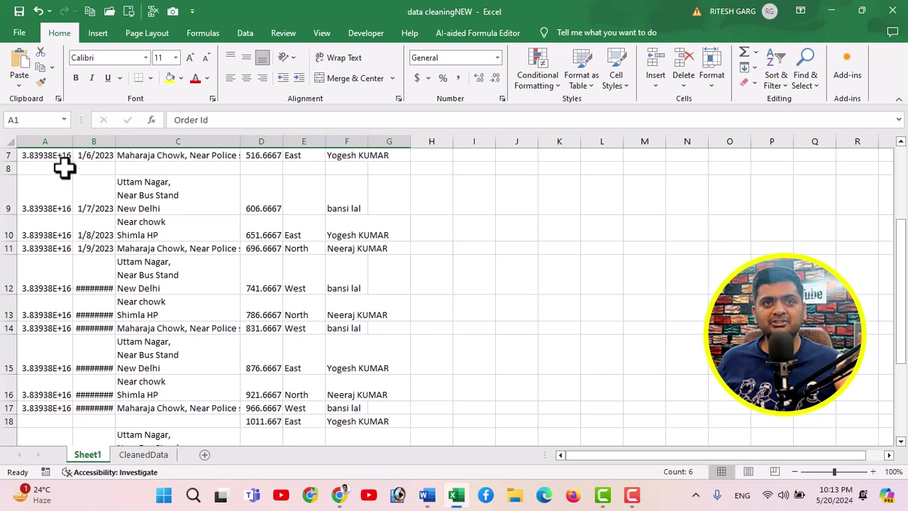
left_click_drag(65, 168, 407, 168)
scroll(358, 226, "down", 1)
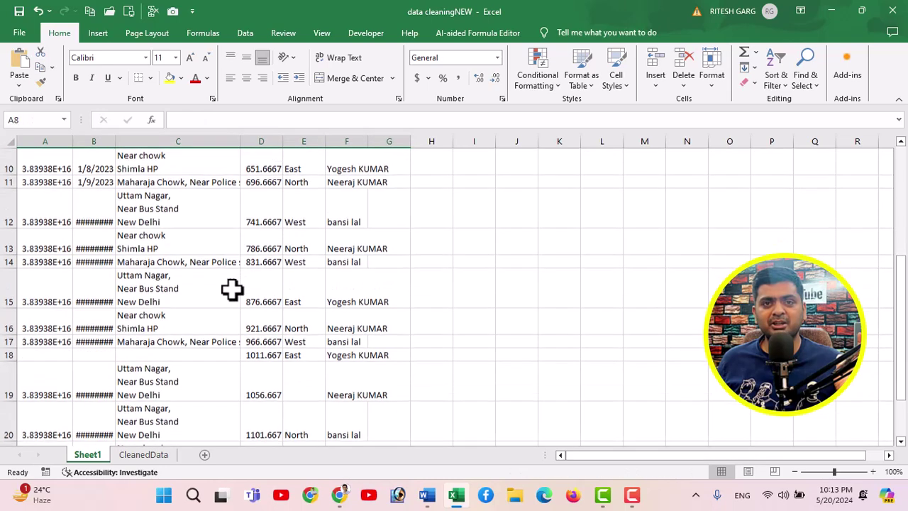
scroll(234, 290, "down", 4)
scroll(210, 237, "up", 1)
scroll(220, 231, "up", 3)
scroll(219, 258, "up", 3)
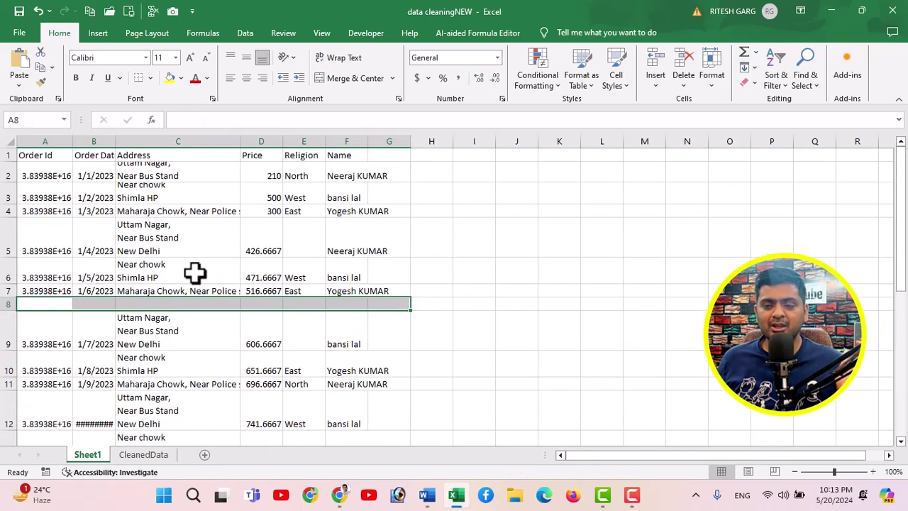
left_click(460, 498)
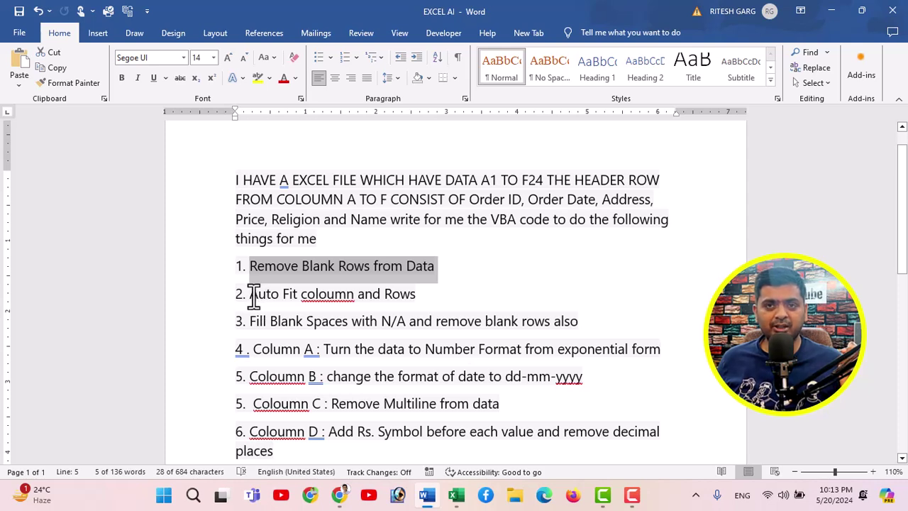
- Highlight step 2, 'Auto Fit coloumn and Rows', in Word and compare it with the workbook
left_click_drag(249, 295, 419, 297)
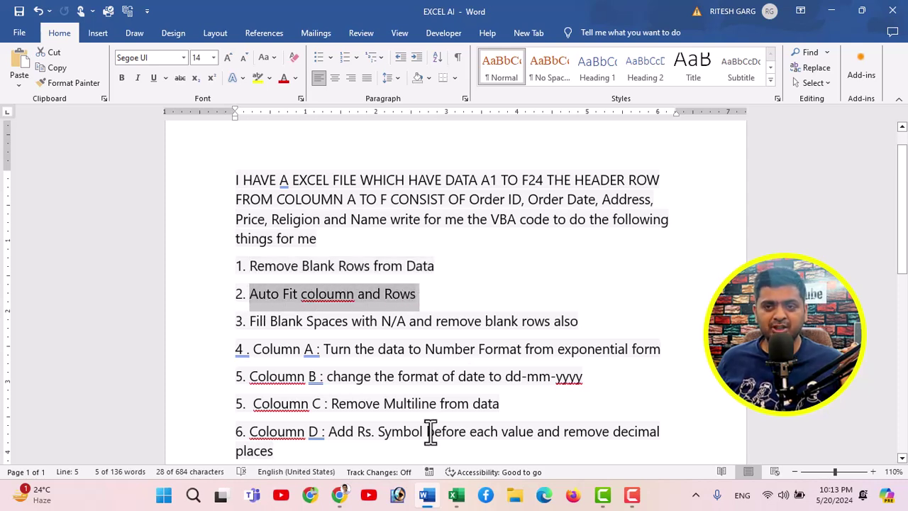
mouse_move(426, 502)
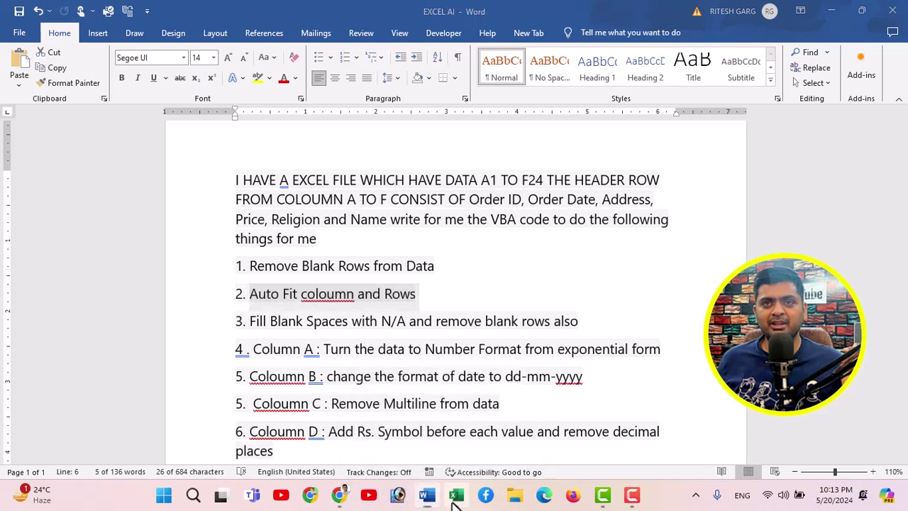
left_click(456, 494)
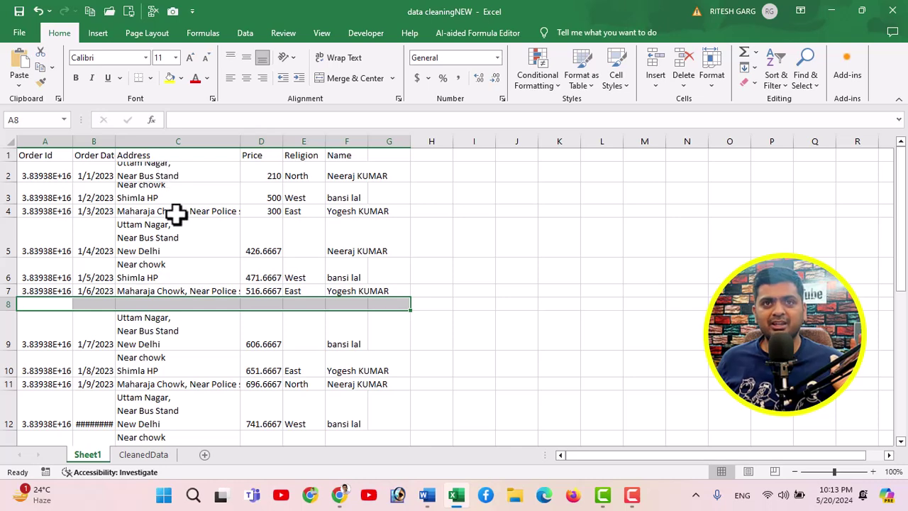
left_click(458, 498)
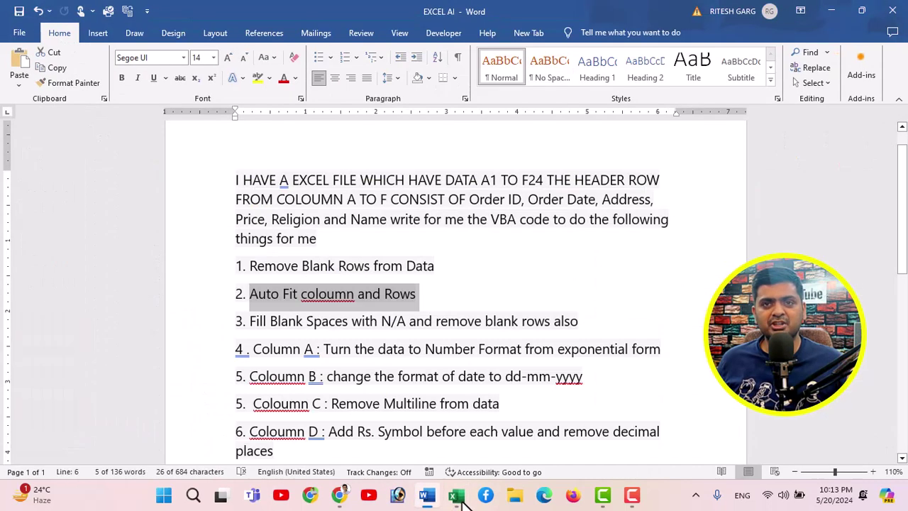
scroll(289, 316, "down", 2)
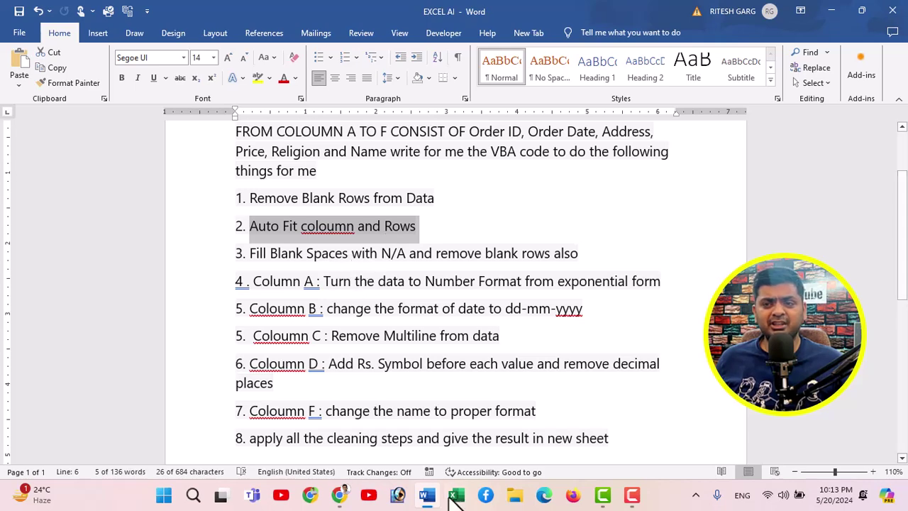
left_click(456, 497)
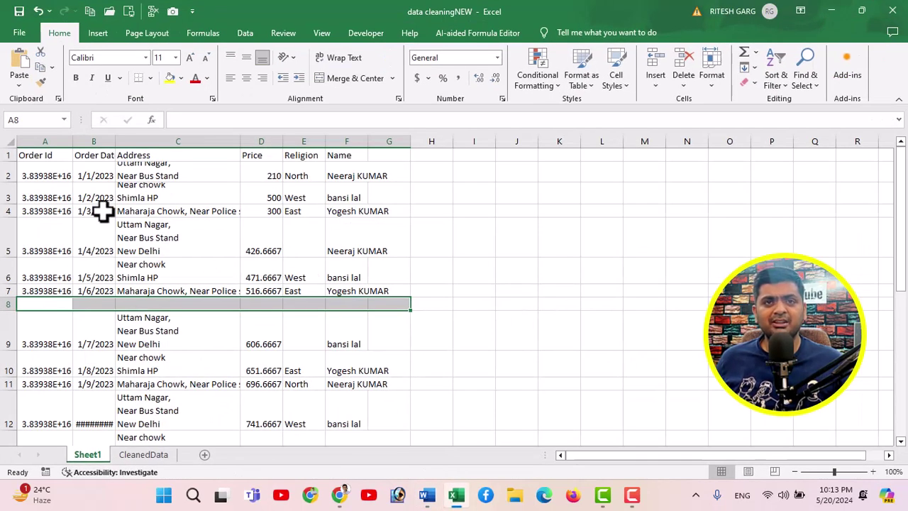
- Point out the blank Religion cells in rows 5 and 9 and the empty row 8
left_click(307, 244)
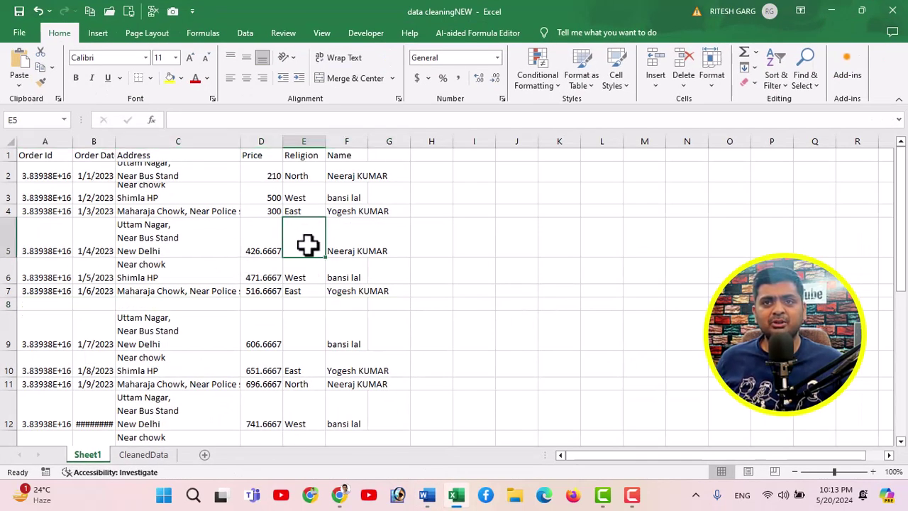
left_click(312, 332)
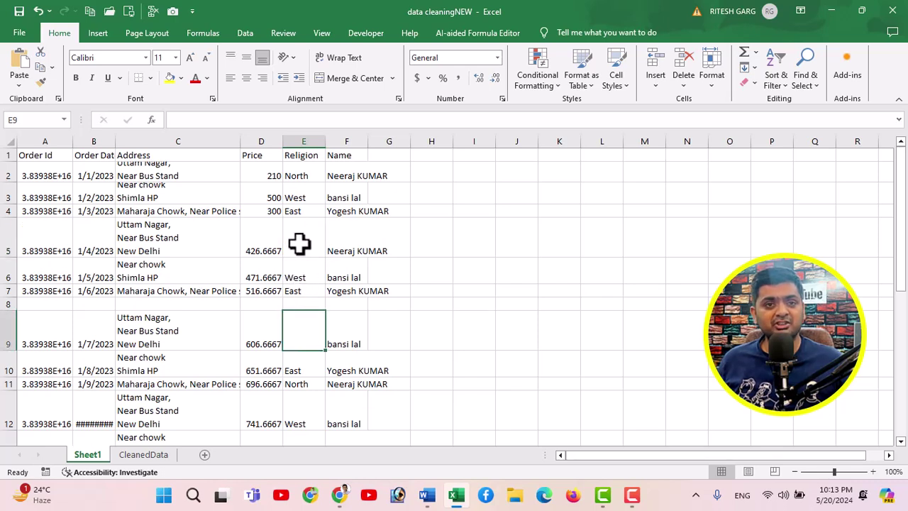
left_click(54, 303)
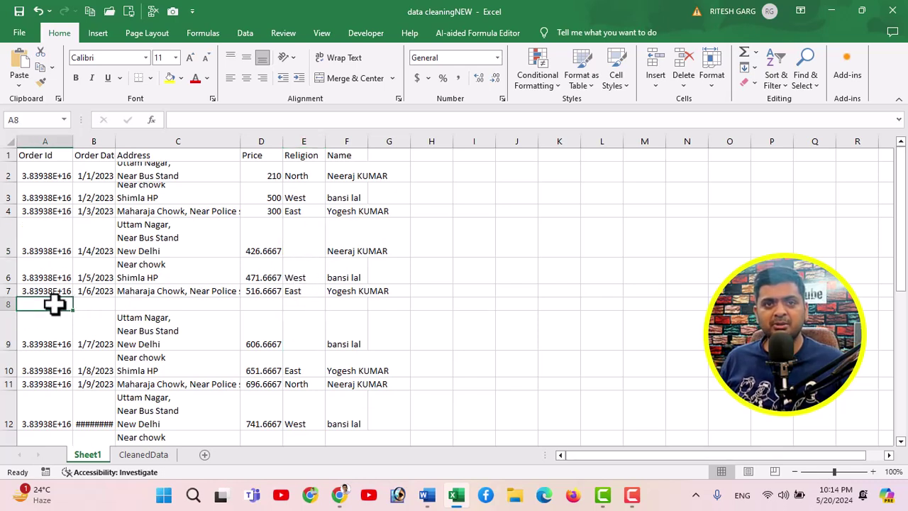
left_click_drag(55, 304, 357, 303)
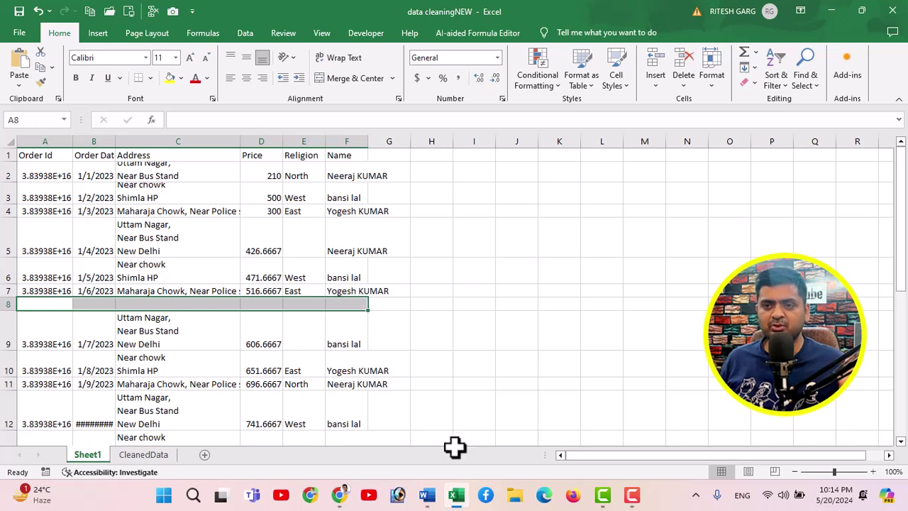
- Highlight the column B date-format step in Word, then return to the order workbook
left_click(456, 495)
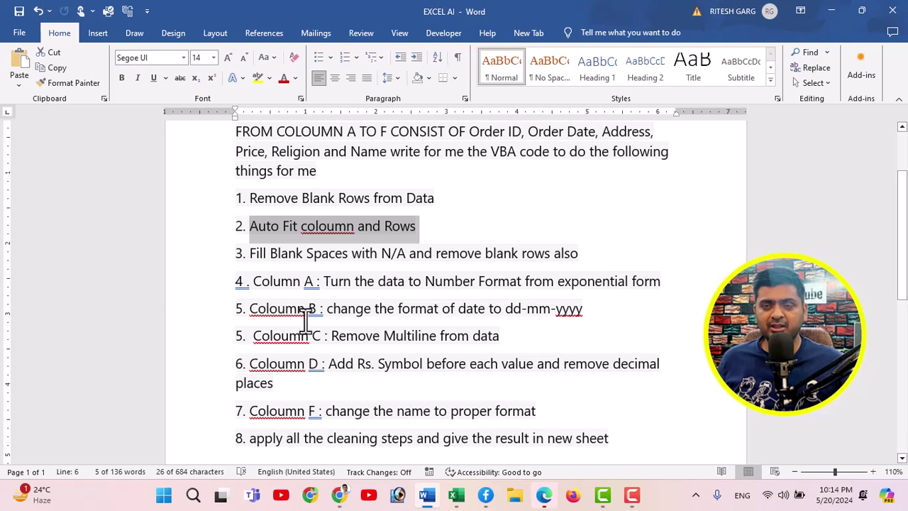
left_click_drag(374, 309, 557, 311)
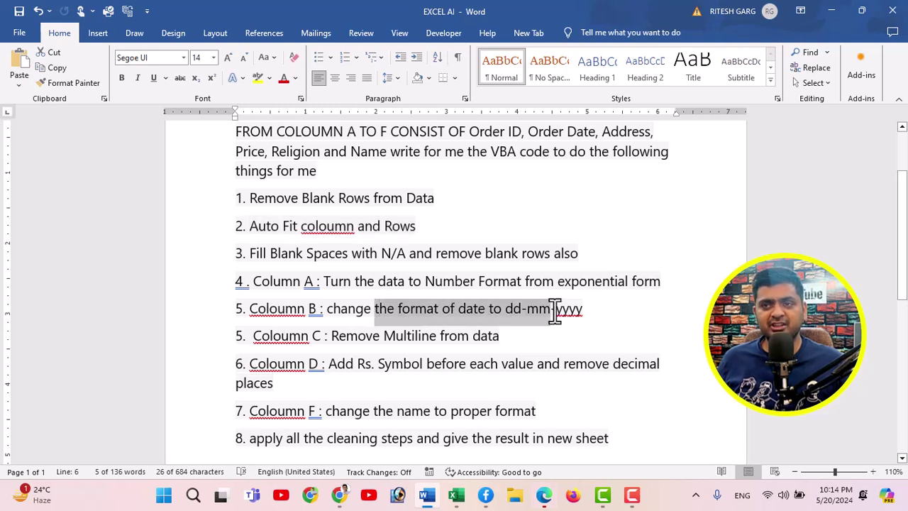
left_click(513, 310)
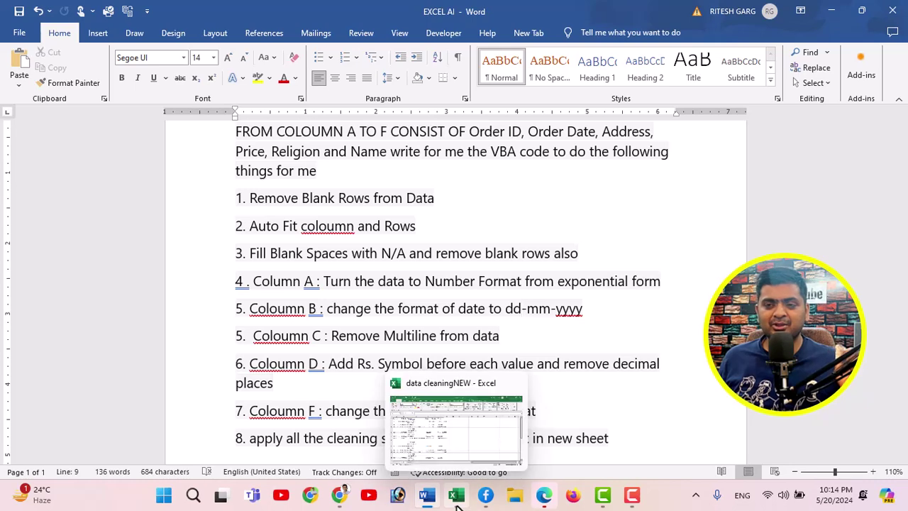
left_click(459, 500)
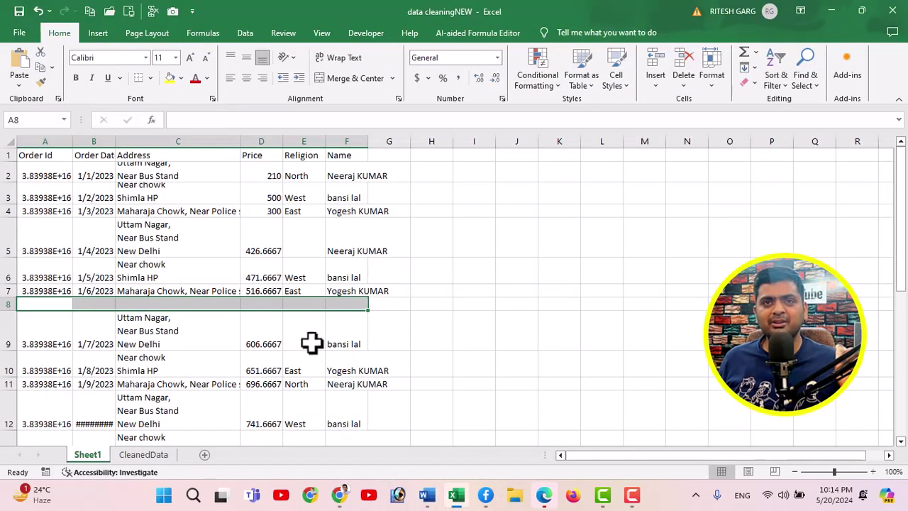
- Compare the request with the multi-line addresses in C2:C3 and the lowercase name in F3
left_click_drag(177, 170, 178, 200)
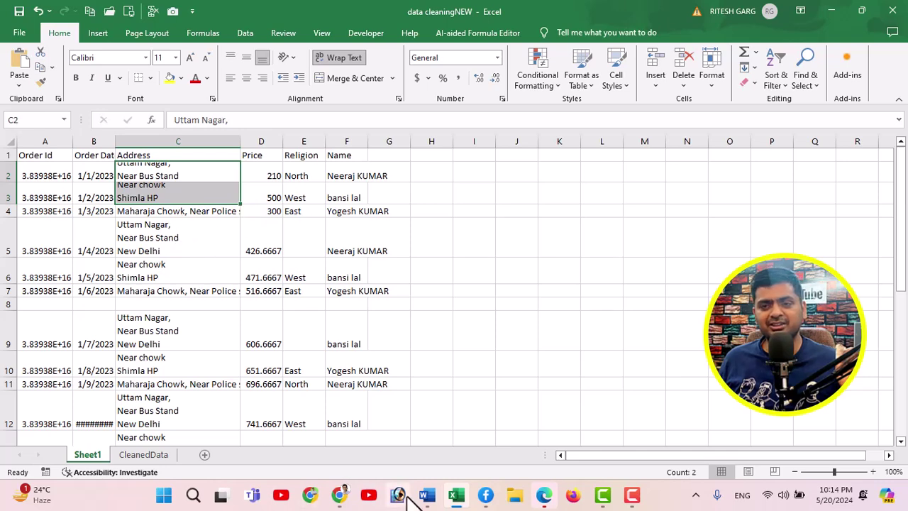
left_click(426, 497)
scroll(303, 307, "down", 1)
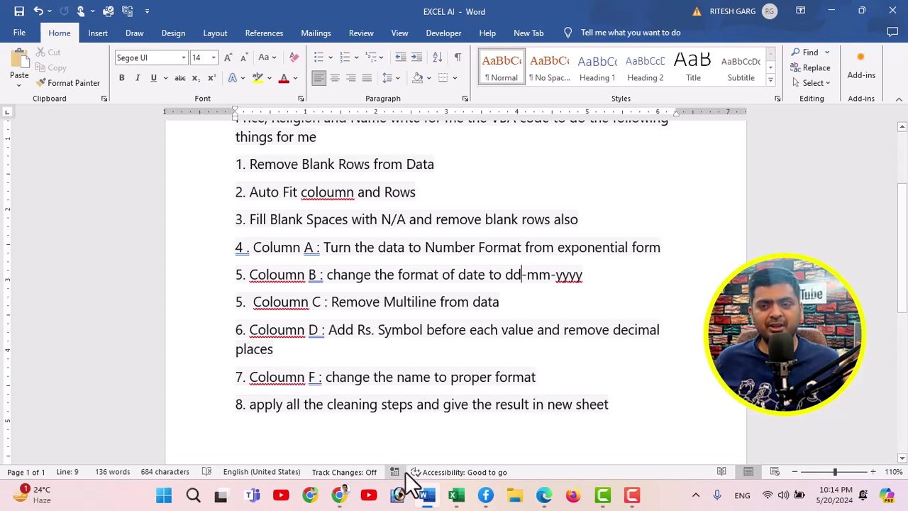
left_click(456, 494)
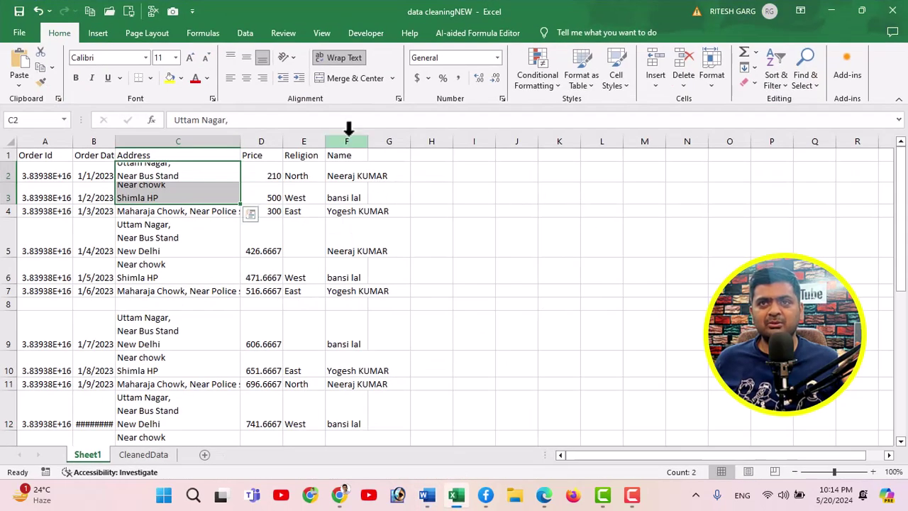
left_click(346, 141)
left_click(341, 197)
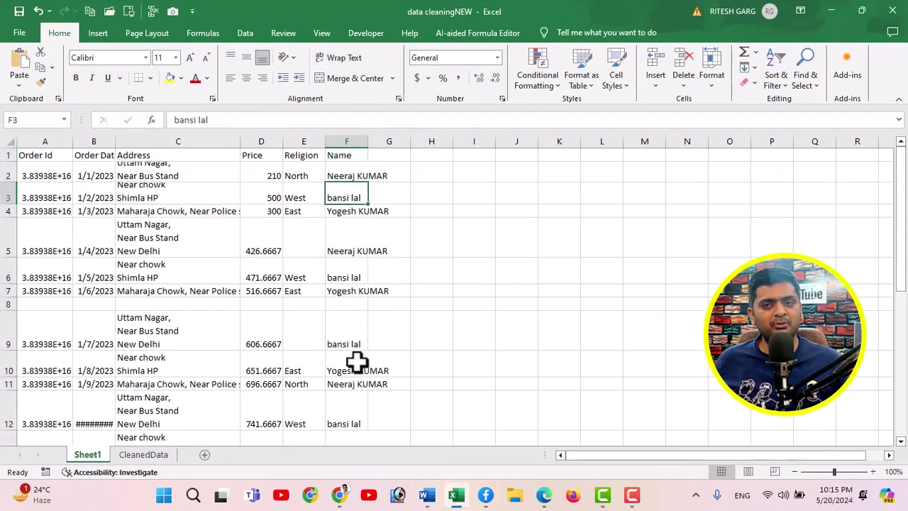
- Select the entire VBA request text in Word, including all eight cleaning steps
left_click(427, 494)
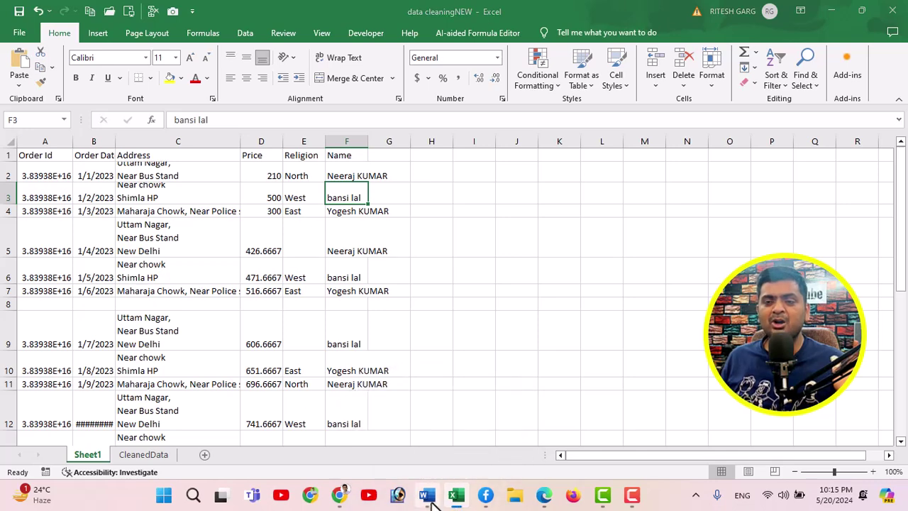
scroll(285, 381, "down", 1)
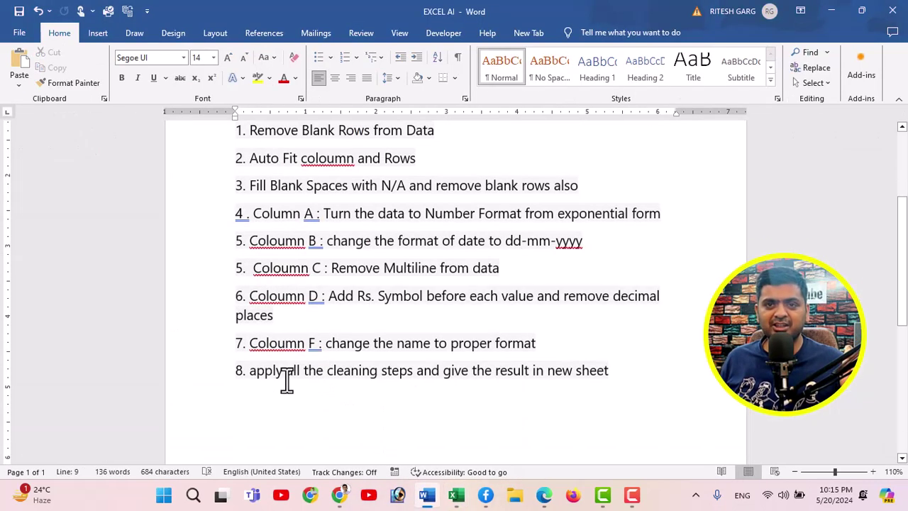
scroll(275, 336, "down", 2)
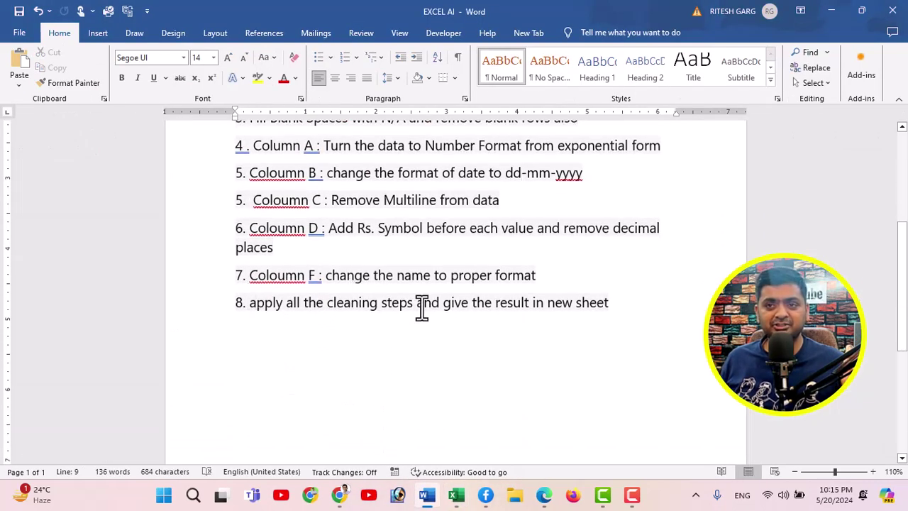
left_click_drag(416, 304, 305, 307)
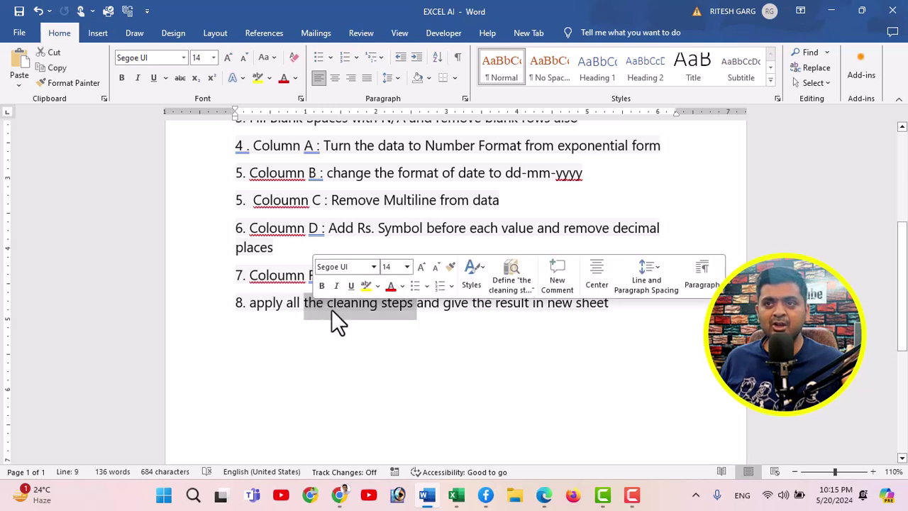
left_click(514, 310)
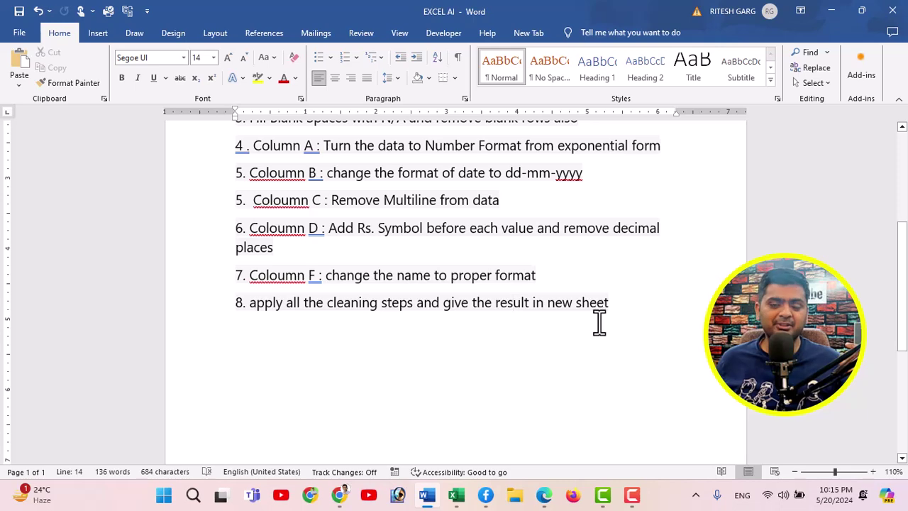
scroll(596, 324, "up", 3)
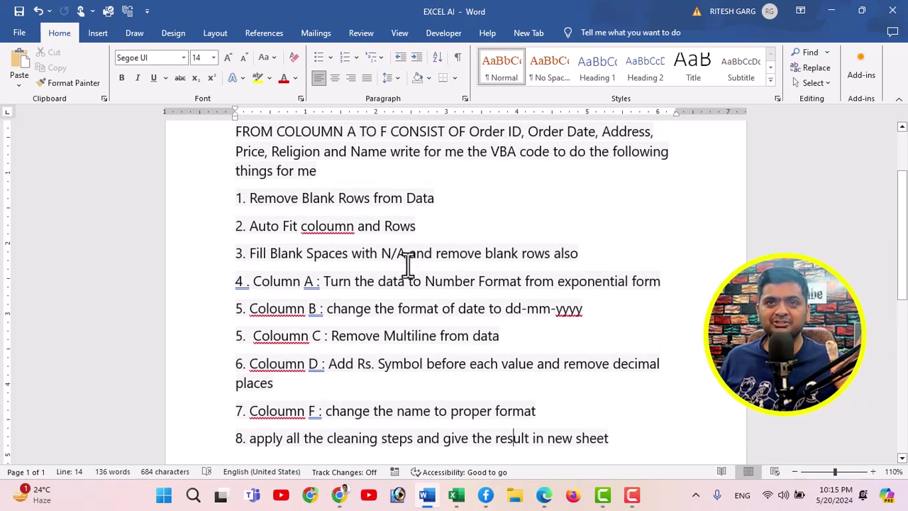
scroll(276, 228, "up", 2)
left_click_drag(233, 181, 394, 458)
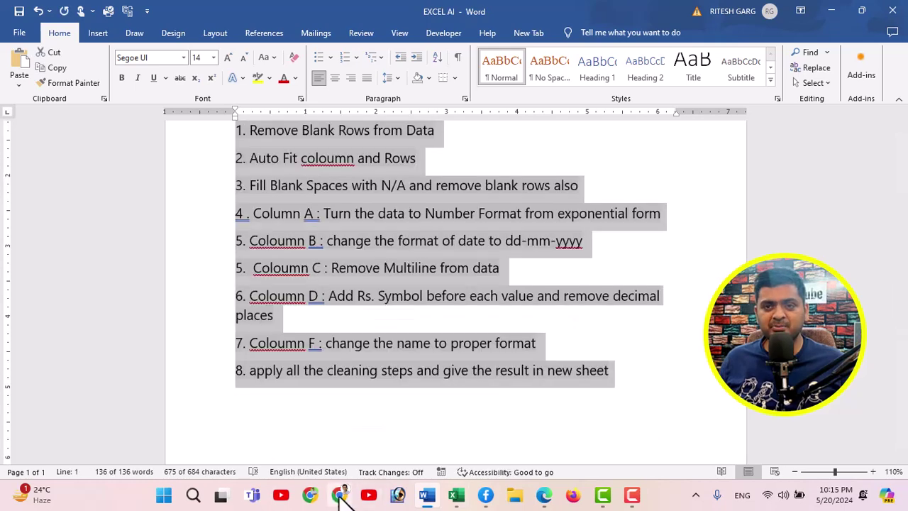
- Paste the eight-step data-cleaning request into ChatGPT and send it to generate the CleanData VBA macro
left_click(340, 494)
left_click(359, 446)
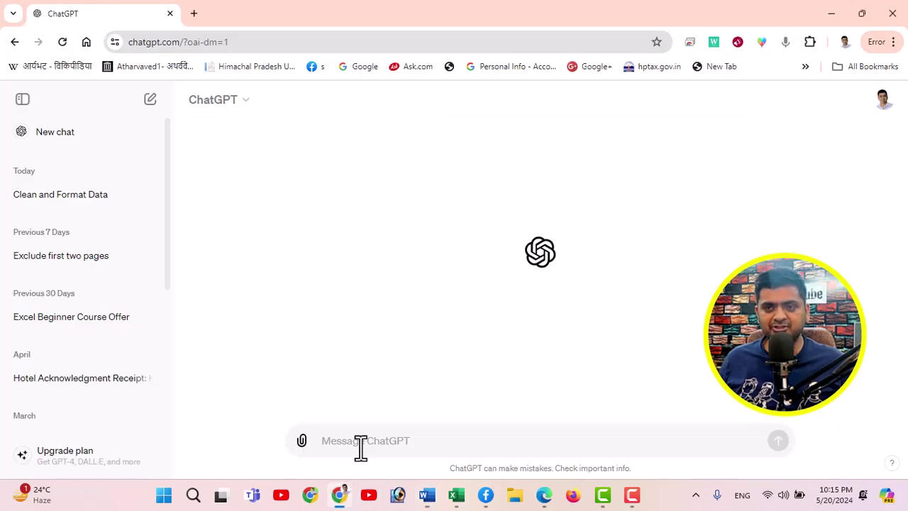
key("ctrl+v")
scroll(390, 424, "up", 5)
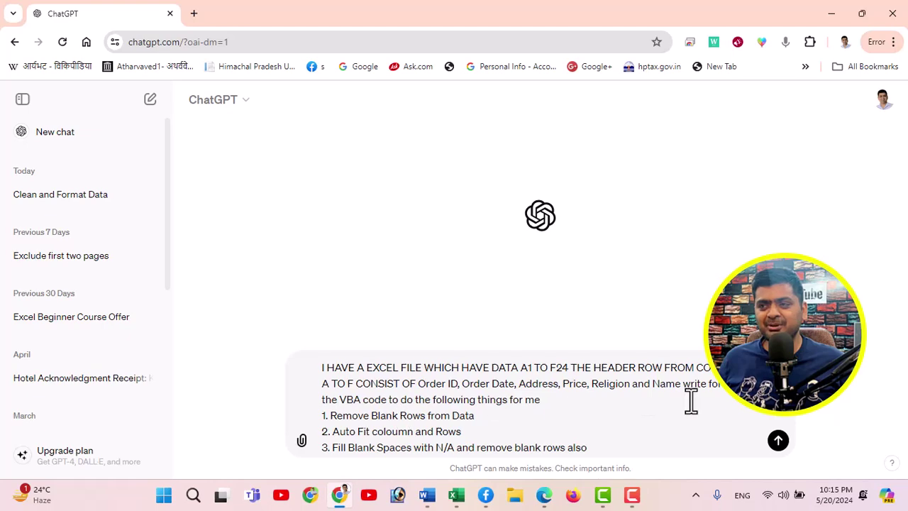
left_click(778, 441)
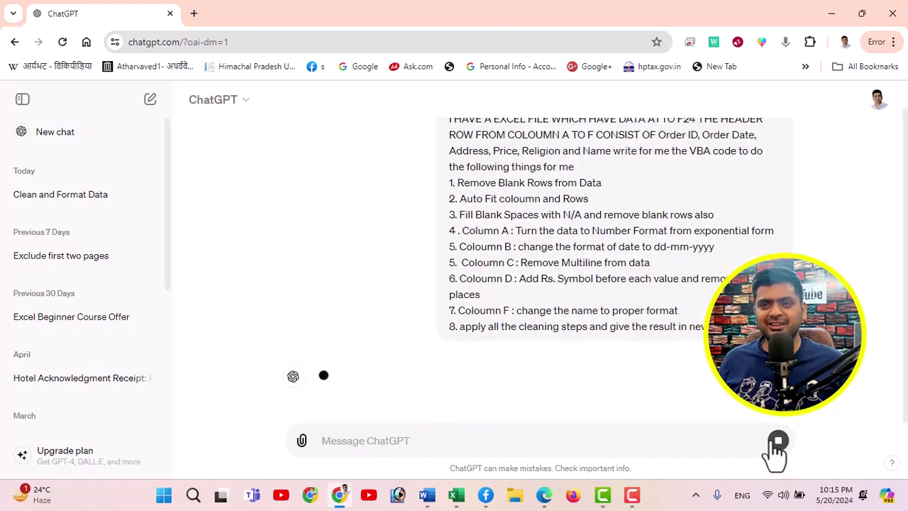
scroll(560, 295, "down", 1)
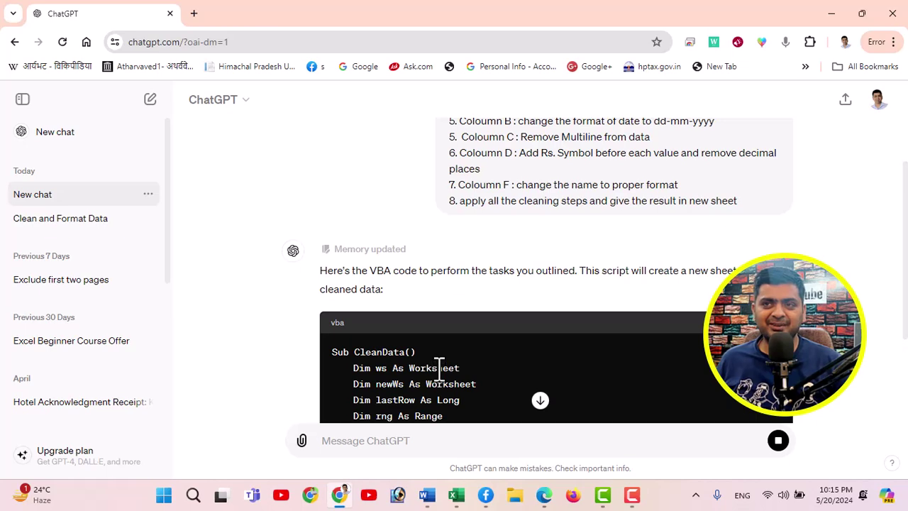
scroll(383, 256, "down", 3)
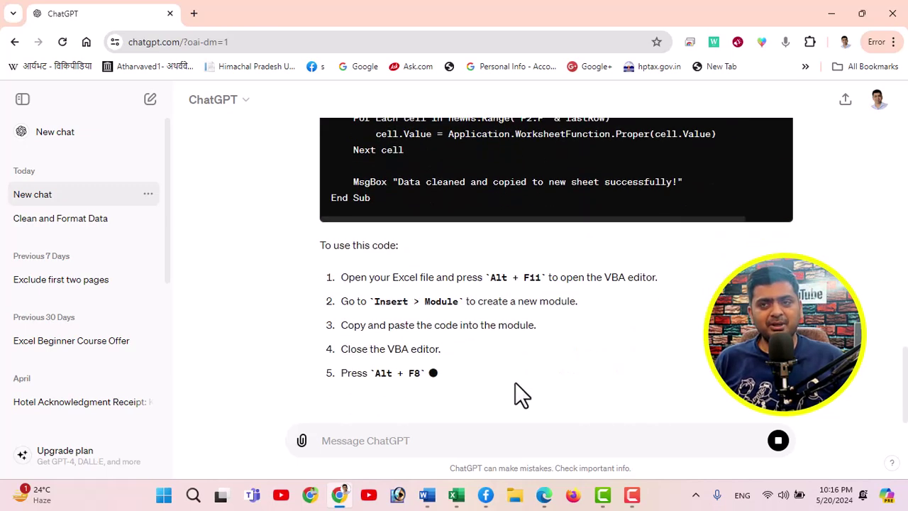
- Review ChatGPT's 'To use this code' steps, highlighting Alt + F11, then return to the data cleaningNEW workbook
scroll(515, 275, "up", 2)
scroll(516, 271, "up", 4)
scroll(489, 204, "up", 2)
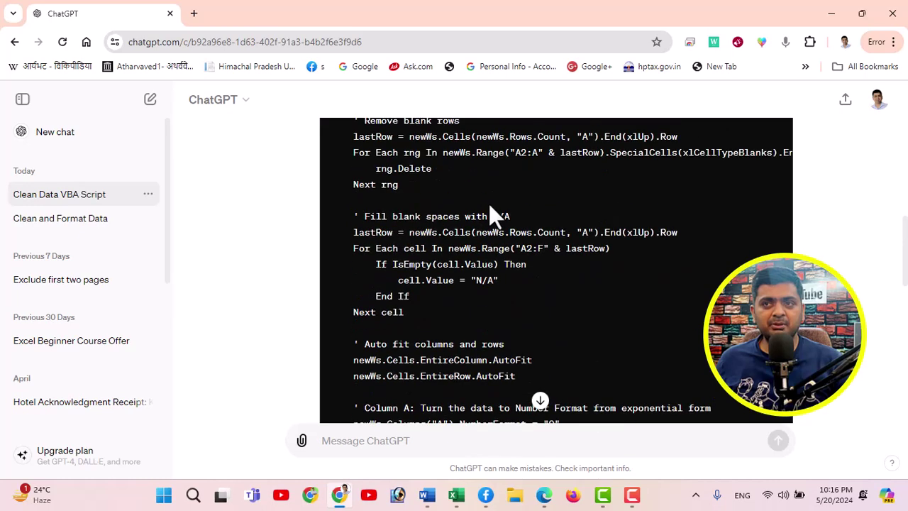
scroll(492, 206, "down", 4)
scroll(492, 206, "down", 4)
scroll(468, 231, "down", 1)
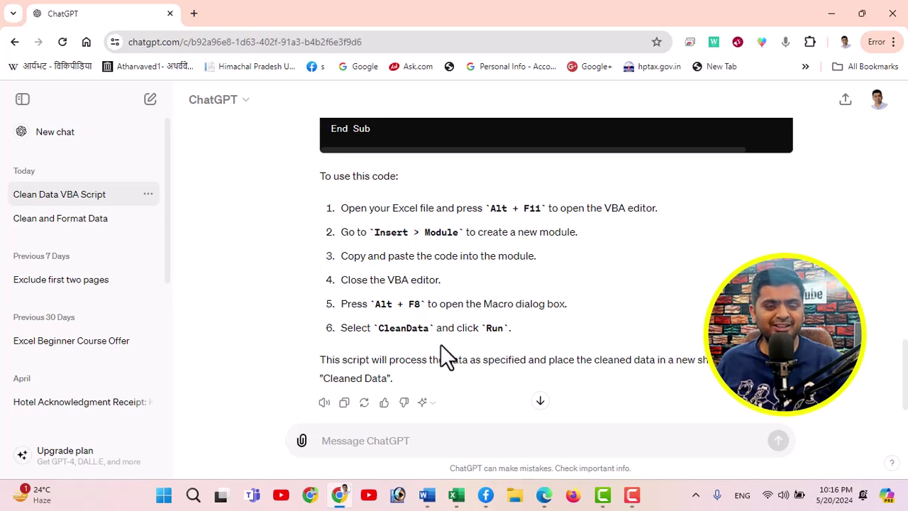
scroll(561, 305, "up", 1)
scroll(561, 301, "up", 5)
scroll(563, 307, "up", 2)
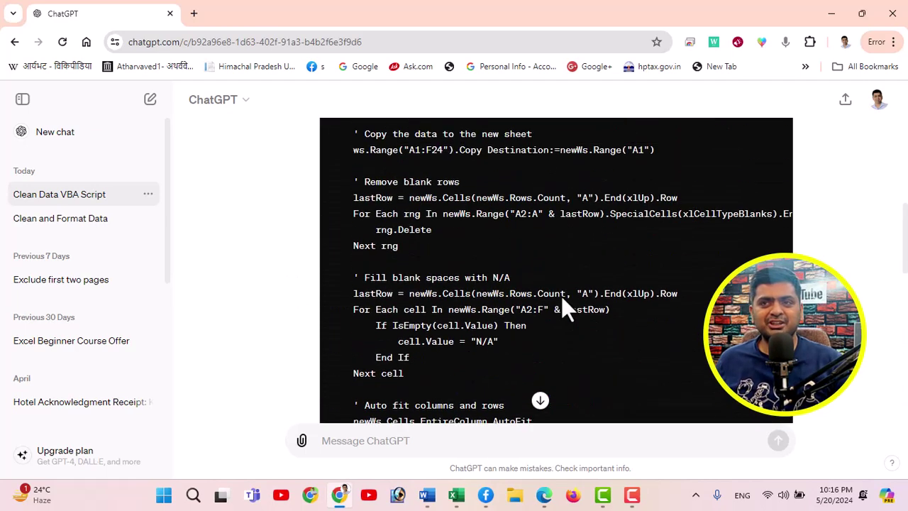
scroll(546, 278, "up", 3)
scroll(579, 153, "up", 4)
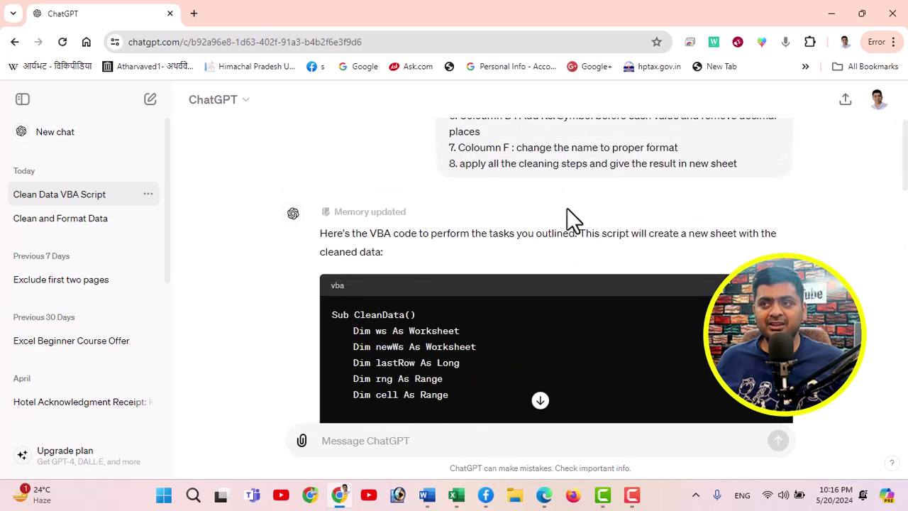
scroll(576, 280, "down", 1)
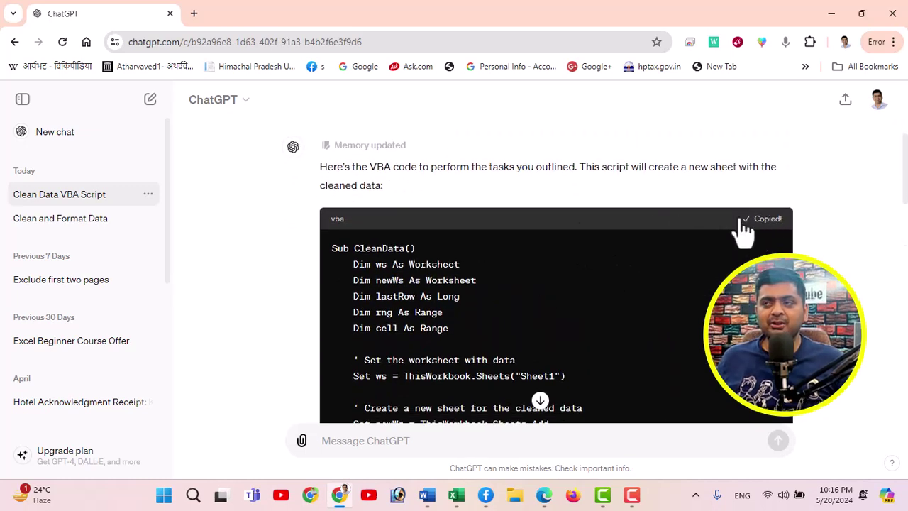
scroll(515, 285, "down", 4)
scroll(514, 282, "down", 5)
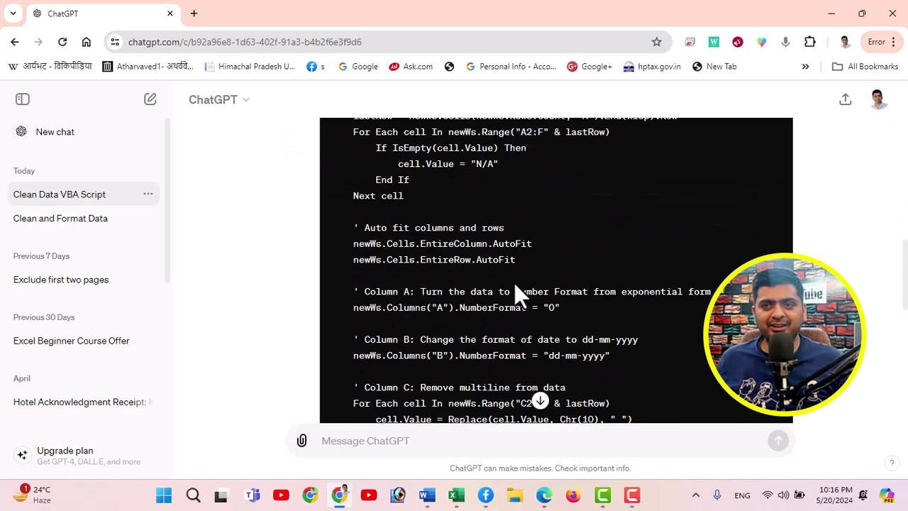
scroll(513, 277, "down", 4)
scroll(516, 279, "down", 4)
scroll(426, 219, "up", 1)
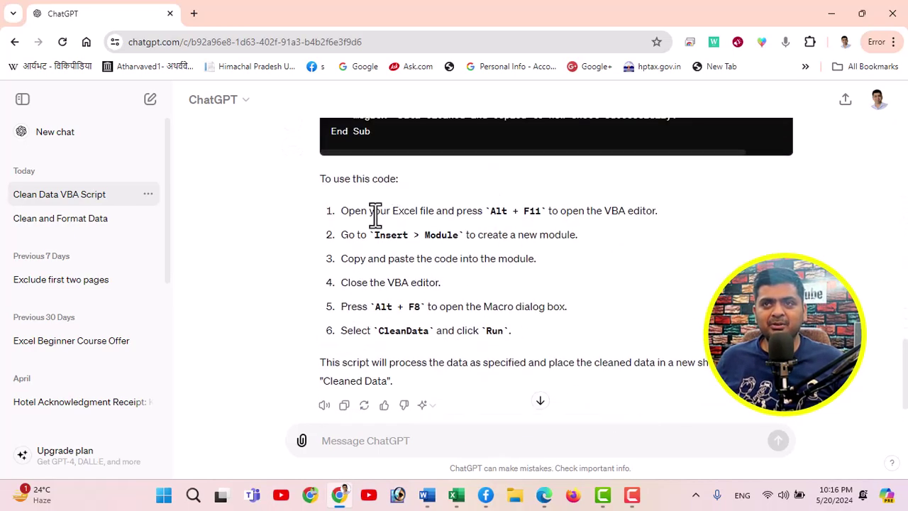
left_click_drag(489, 211, 543, 217)
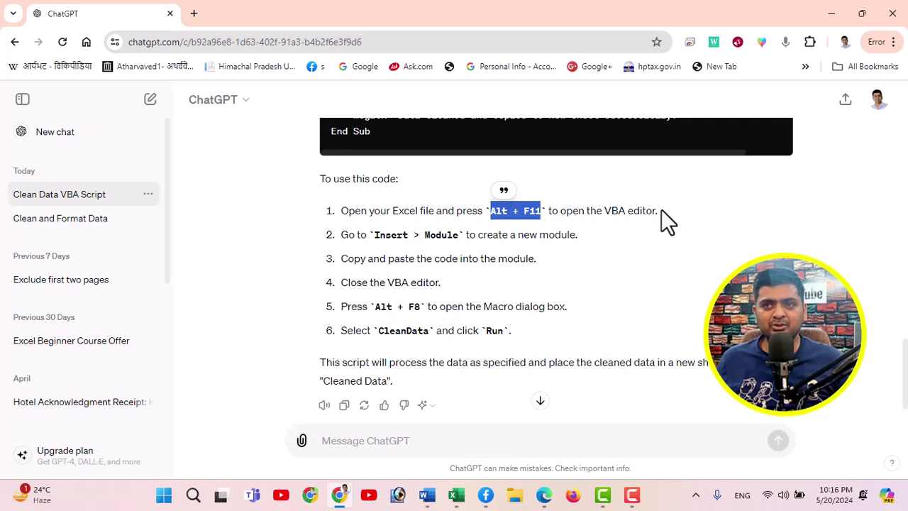
left_click(456, 494)
- Paste the CleanData macro into a new Module3 in the VBA editor, then close the editor
left_click(424, 172)
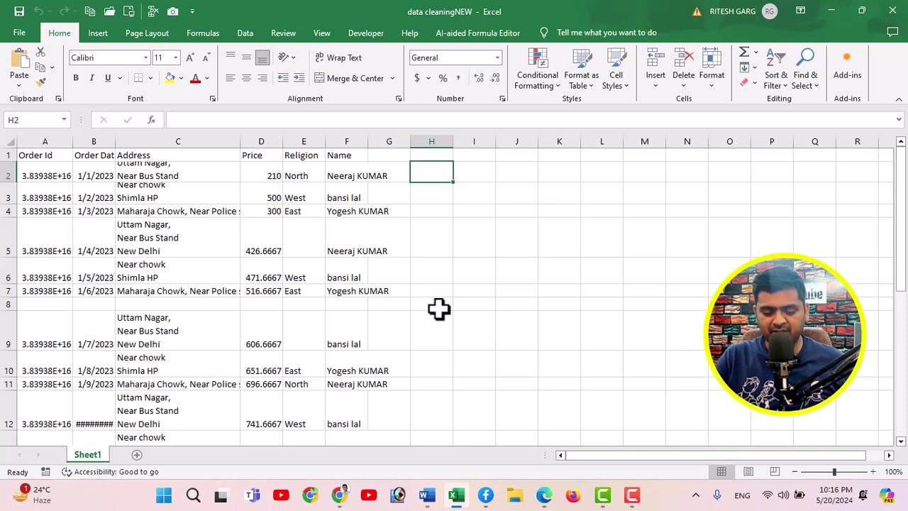
key("alt+F11")
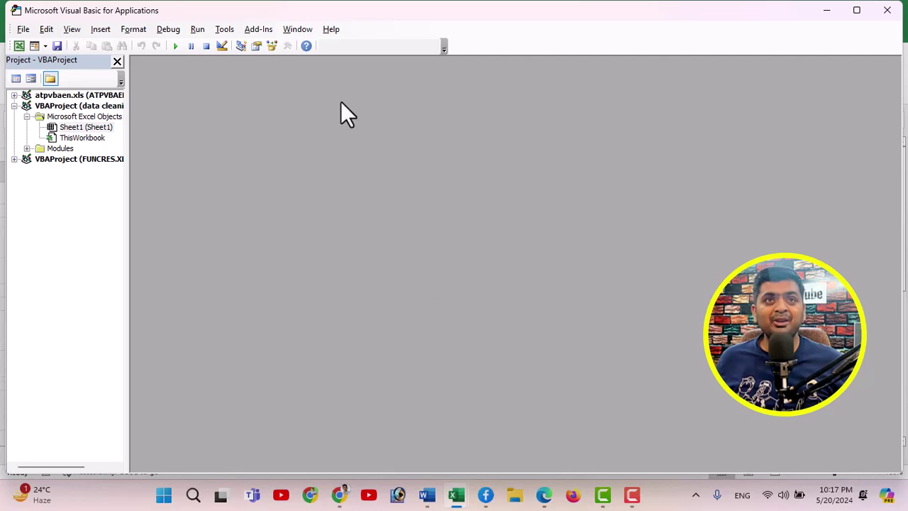
left_click(104, 34)
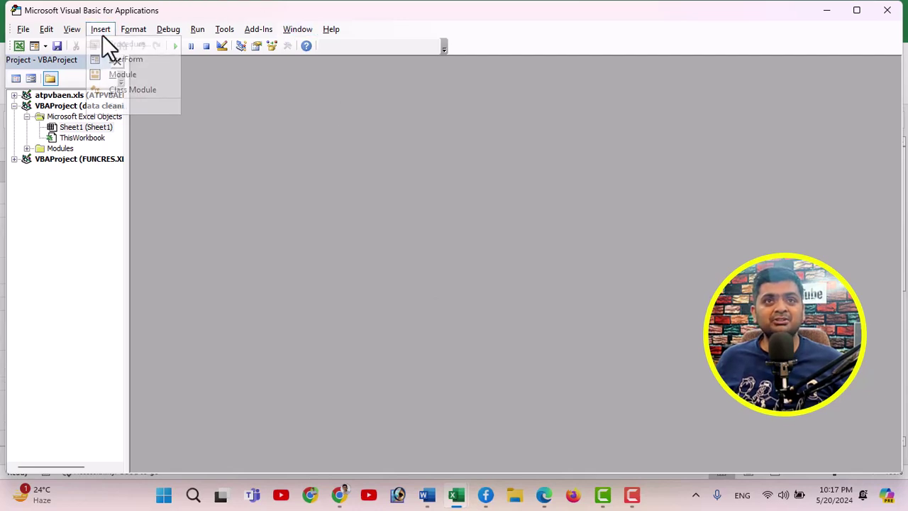
left_click(114, 70)
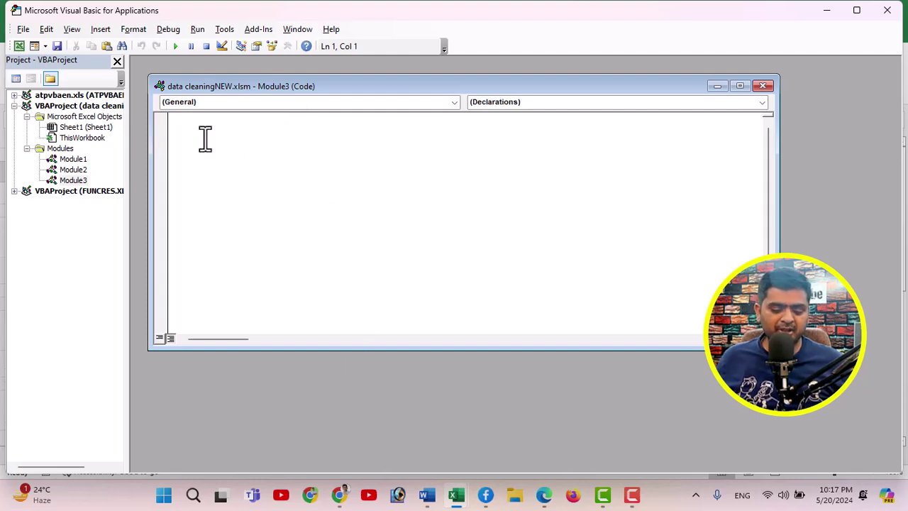
key("ctrl+v")
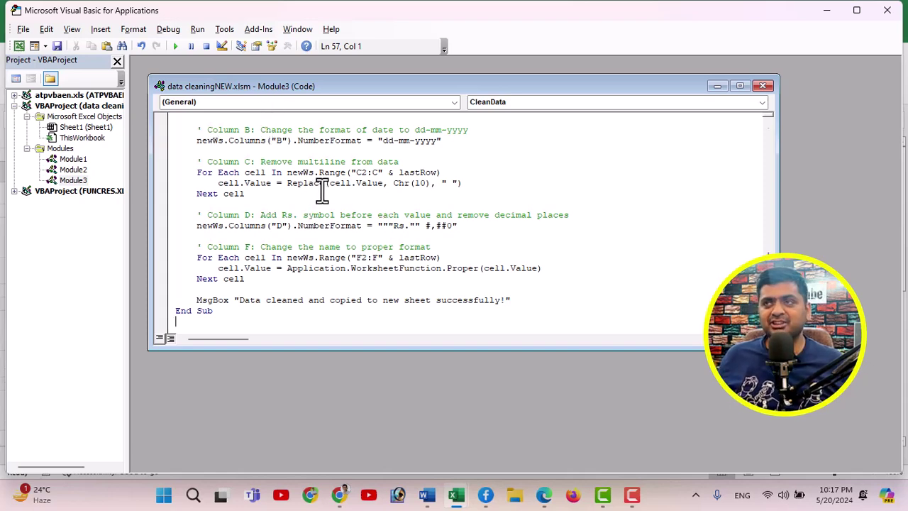
left_click(761, 86)
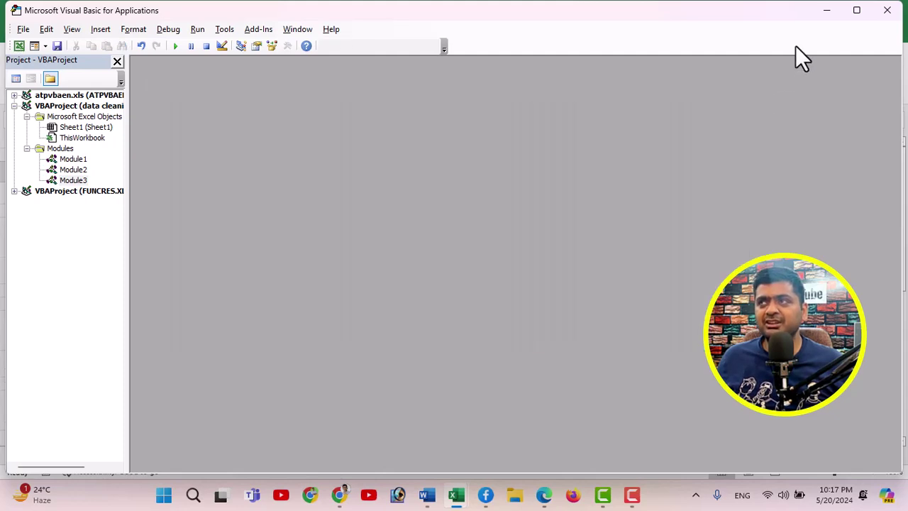
left_click(887, 10)
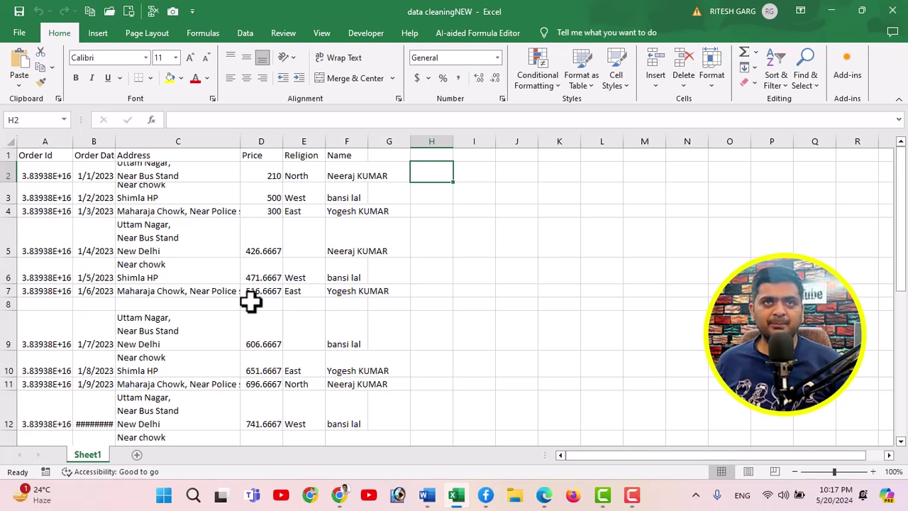
- Draw a rectangle to the right of the order data and fill it red
left_click(92, 38)
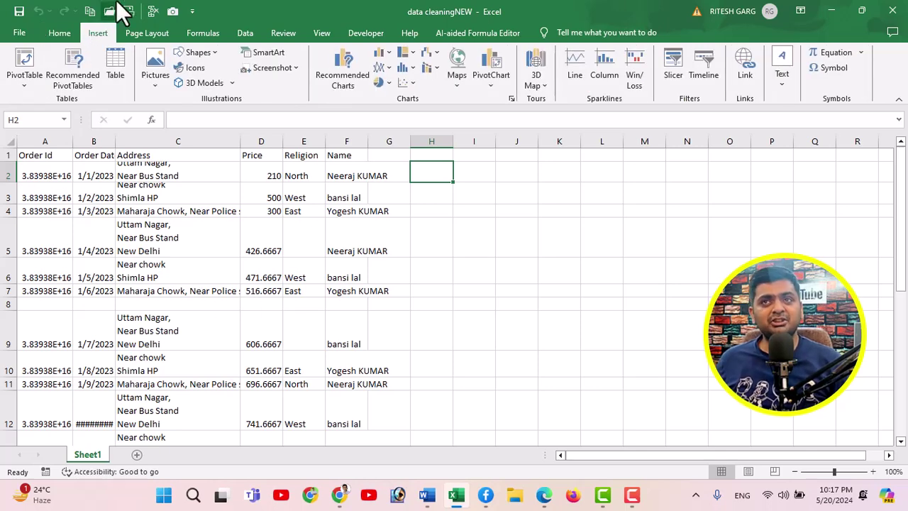
left_click(197, 52)
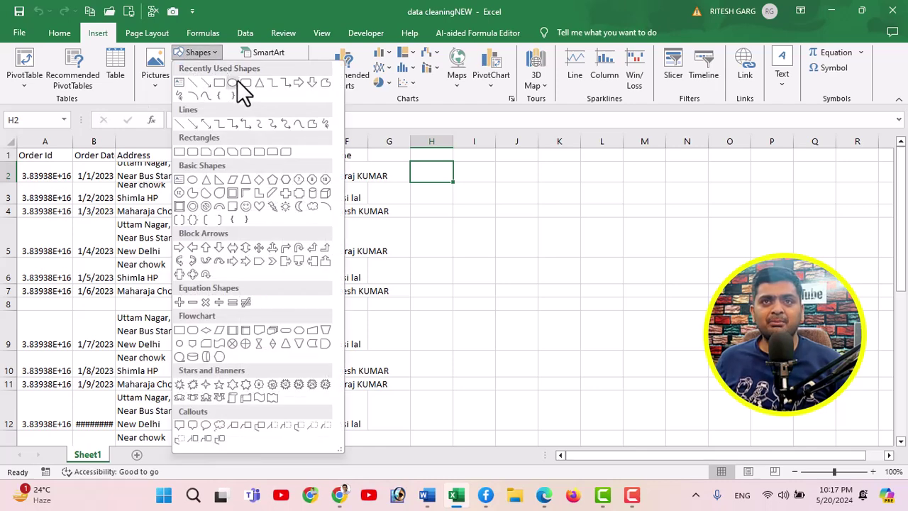
left_click(245, 83)
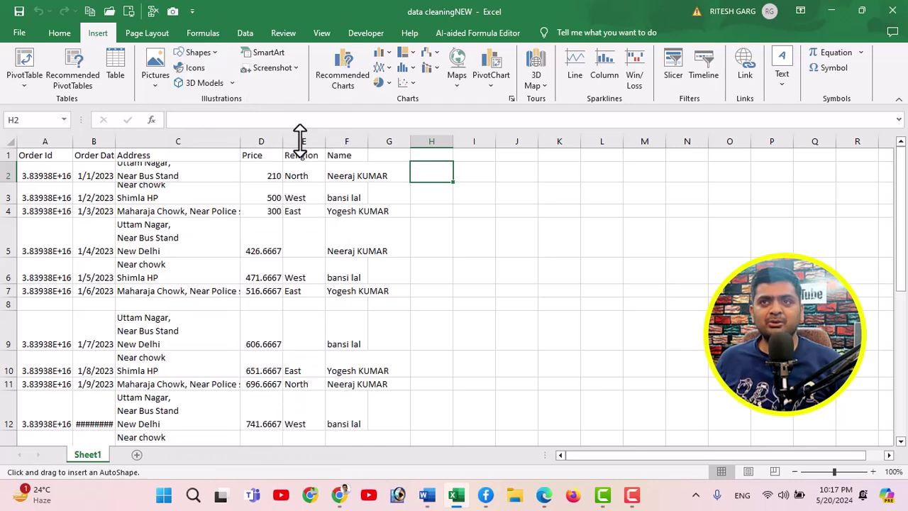
left_click_drag(454, 210, 547, 238)
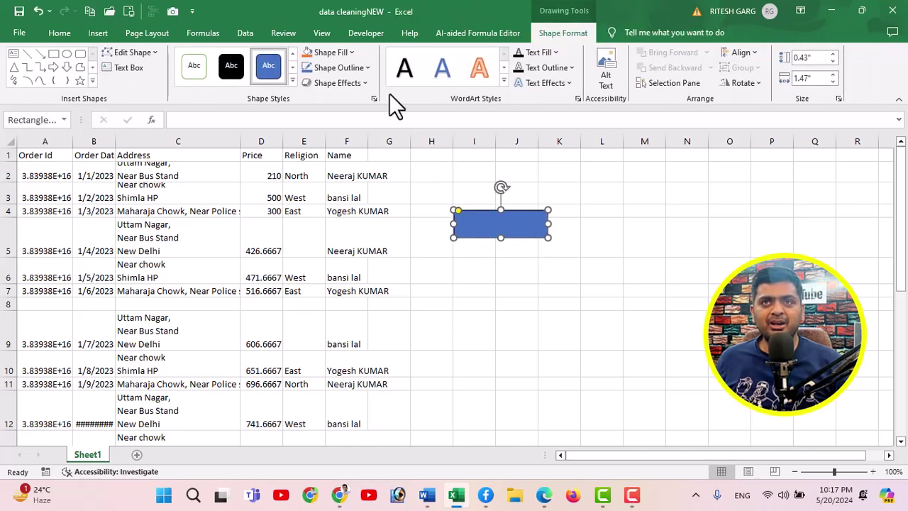
left_click(350, 51)
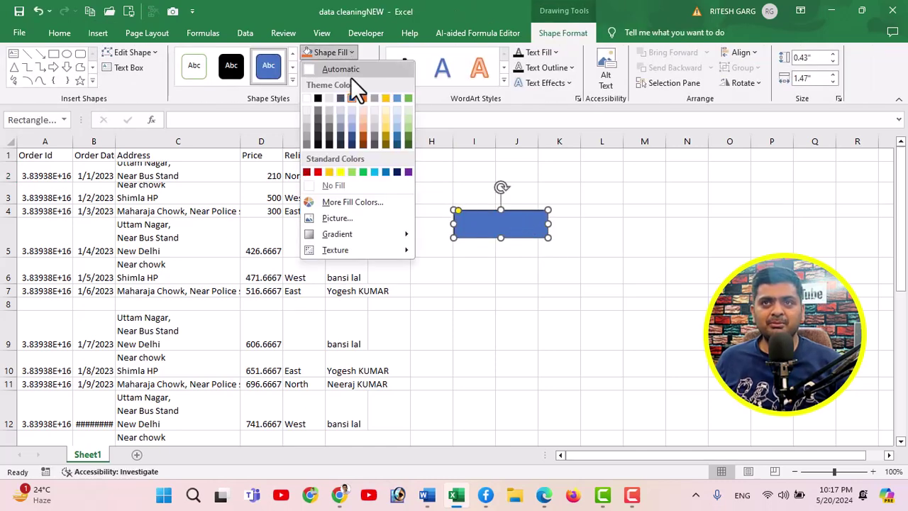
left_click(317, 171)
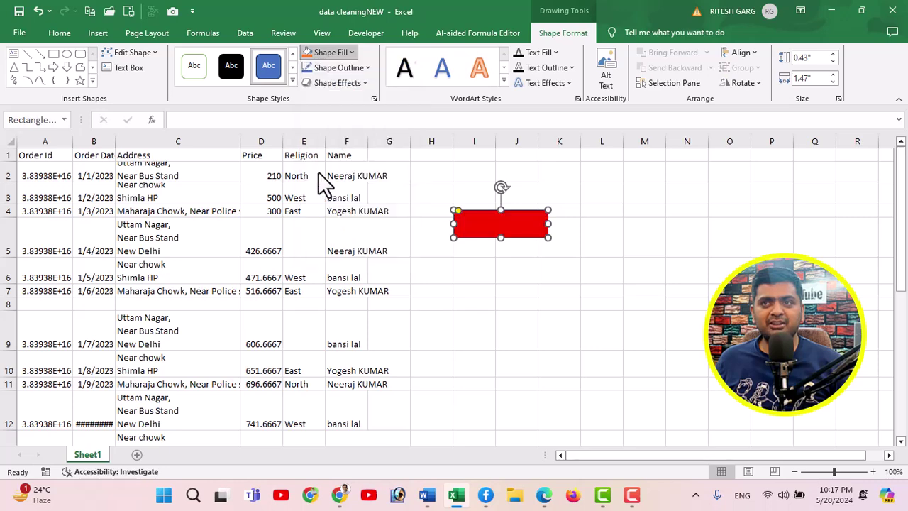
- Label the red rectangle with the text "CLEAN"
right_click(496, 230)
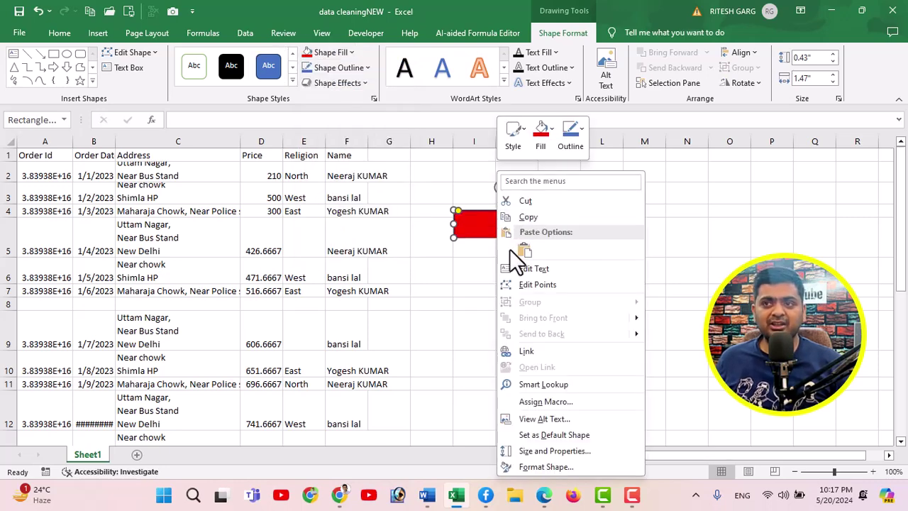
left_click(528, 269)
left_click(500, 220)
type("CLE")
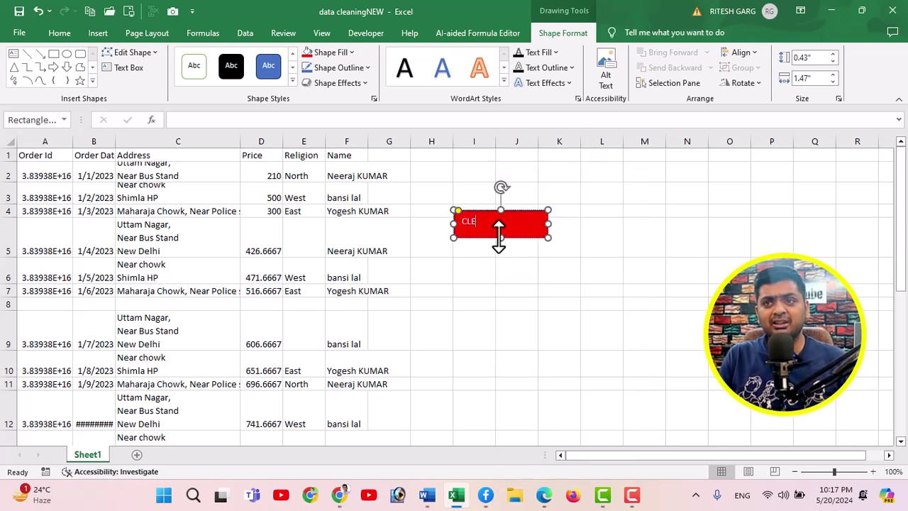
type("AR")
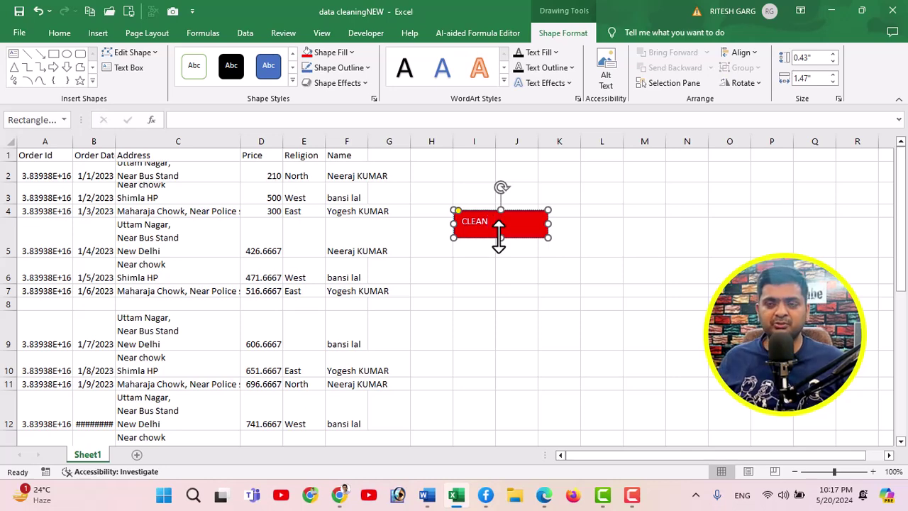
left_click(498, 250)
left_click(493, 222)
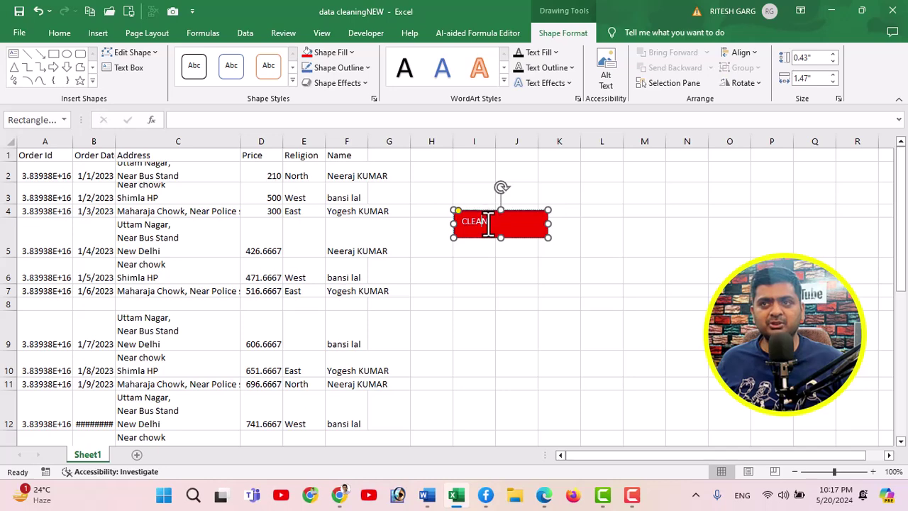
- Format the CLEAN label in Arial Black, size 16
left_click(49, 37)
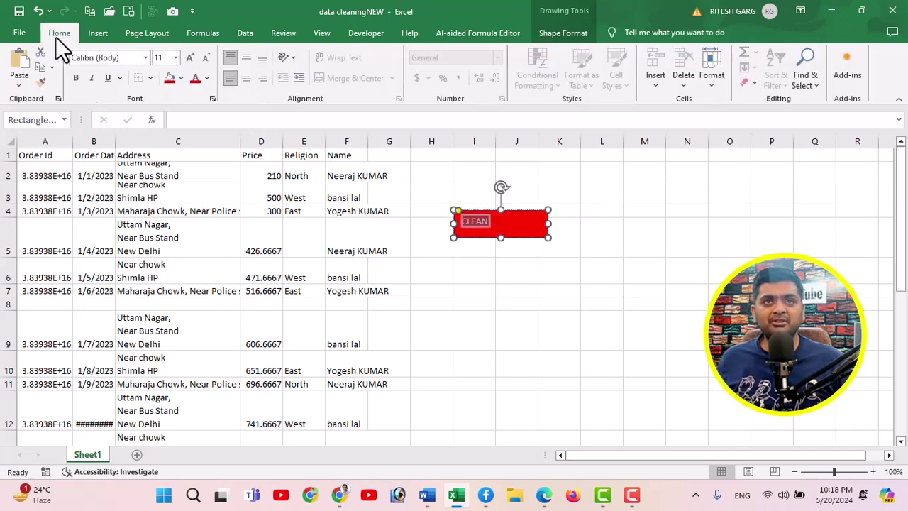
left_click(144, 58)
scroll(150, 286, "down", 5)
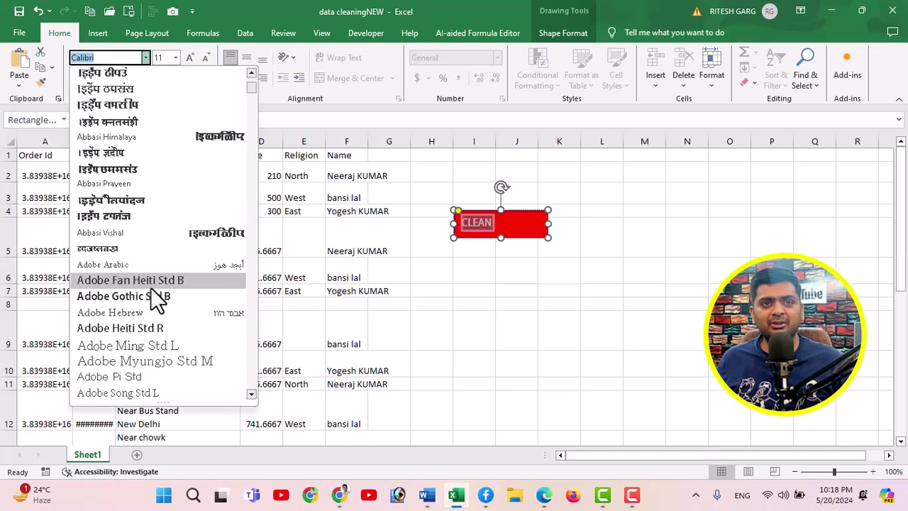
scroll(148, 280, "down", 3)
scroll(147, 273, "down", 2)
scroll(147, 270, "down", 2)
scroll(147, 268, "down", 3)
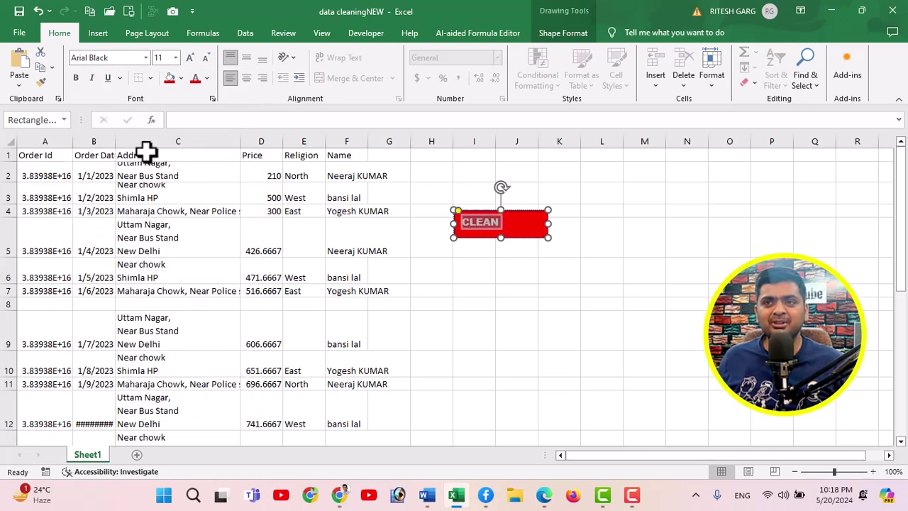
left_click(146, 156)
left_click(176, 58)
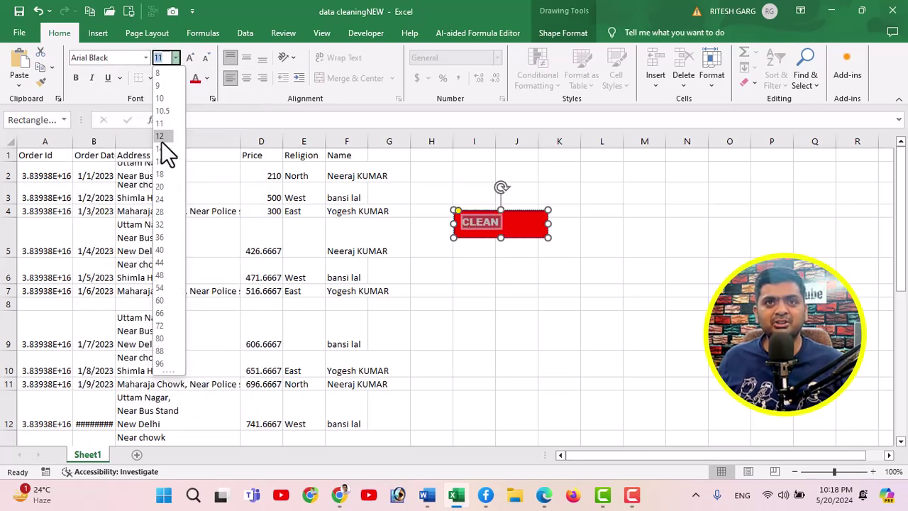
left_click(159, 161)
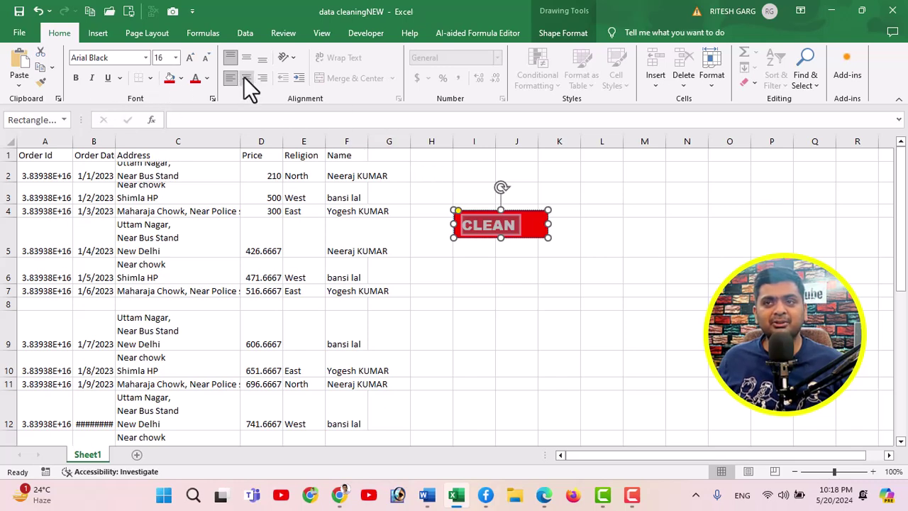
- Check the formatted CLEAN label, leaving the button shape selected
left_click(547, 303)
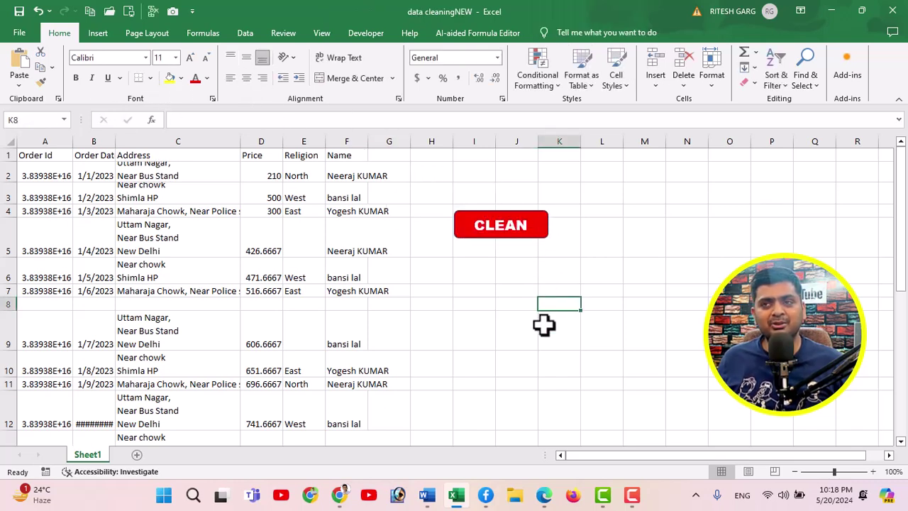
left_click(501, 225)
double_click(497, 227)
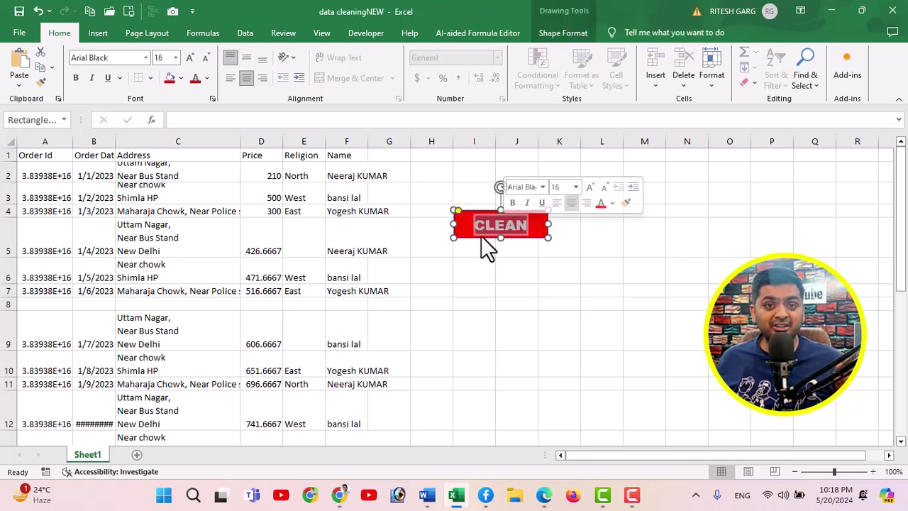
left_click(498, 288)
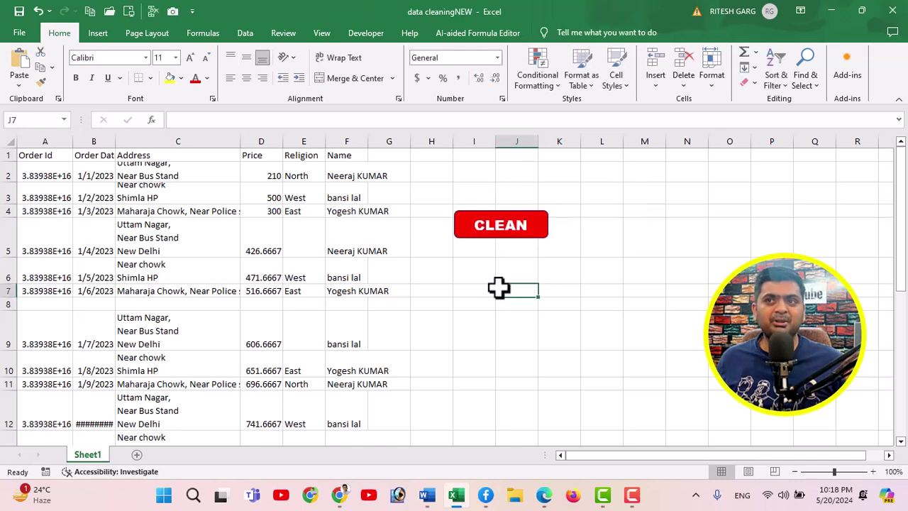
left_click(505, 213)
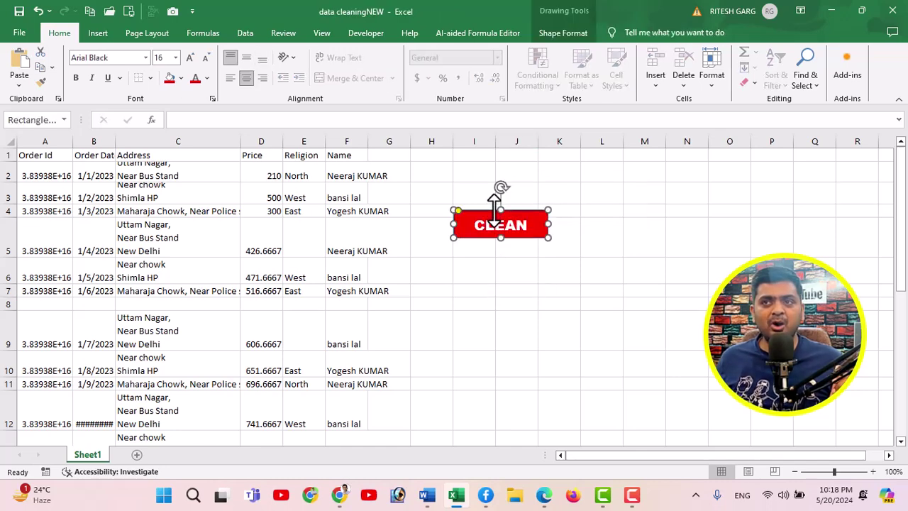
- Assign the CleanData macro to the red CLEAN shape through Assign Macro
right_click(494, 210)
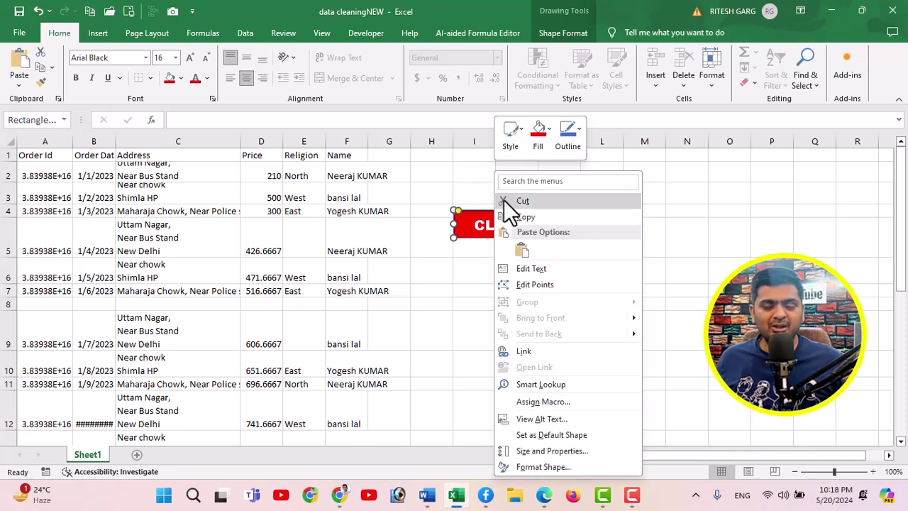
left_click(544, 400)
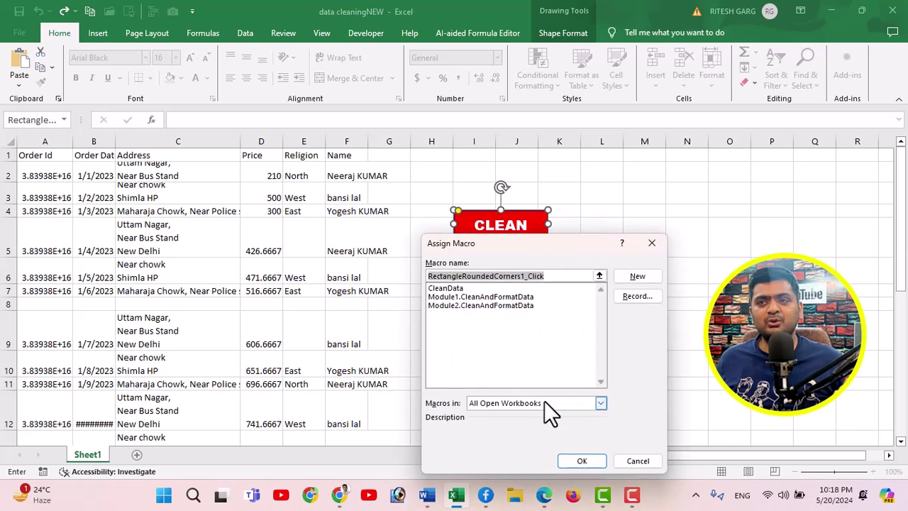
left_click(448, 289)
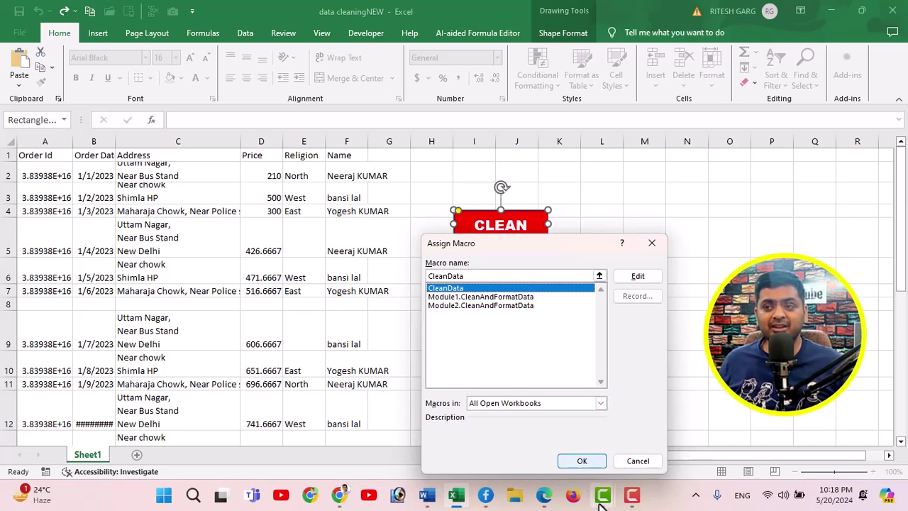
left_click(585, 462)
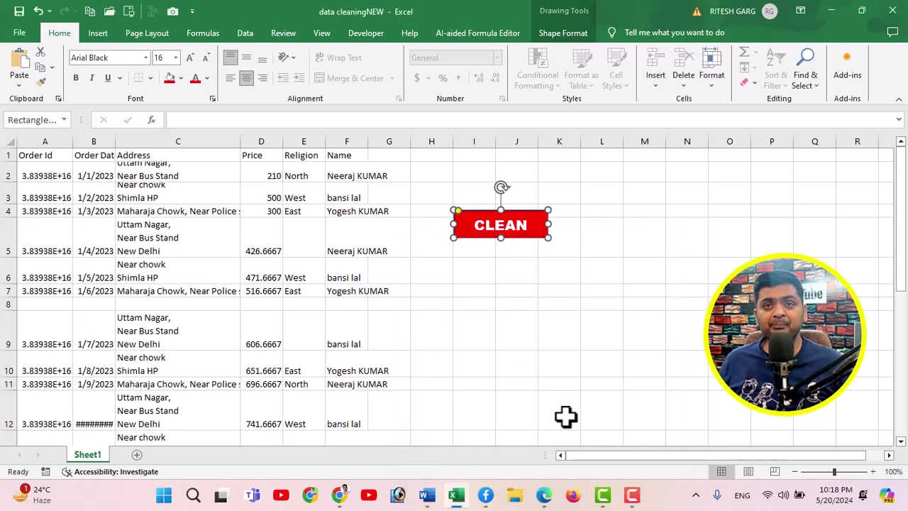
left_click(473, 291)
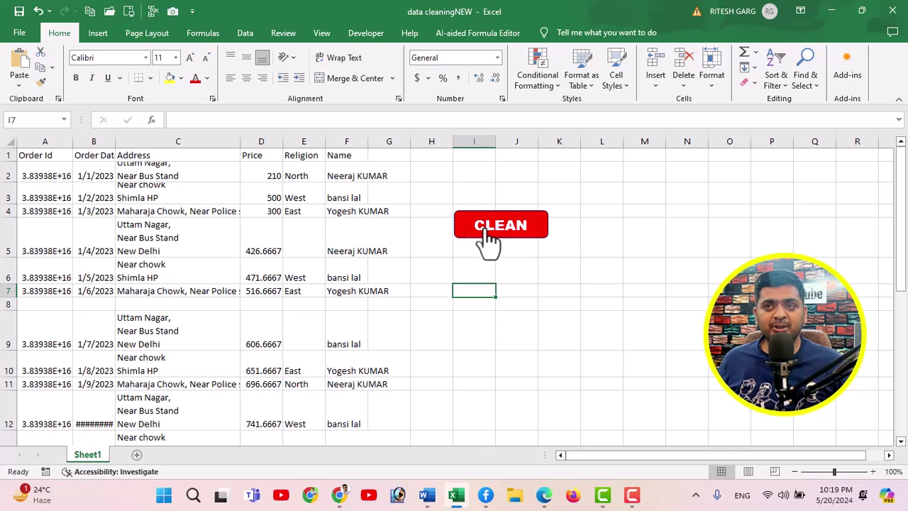
- Run CleanData from the CLEAN button and dismiss the 'Data cleaned' confirmation
left_click(482, 232)
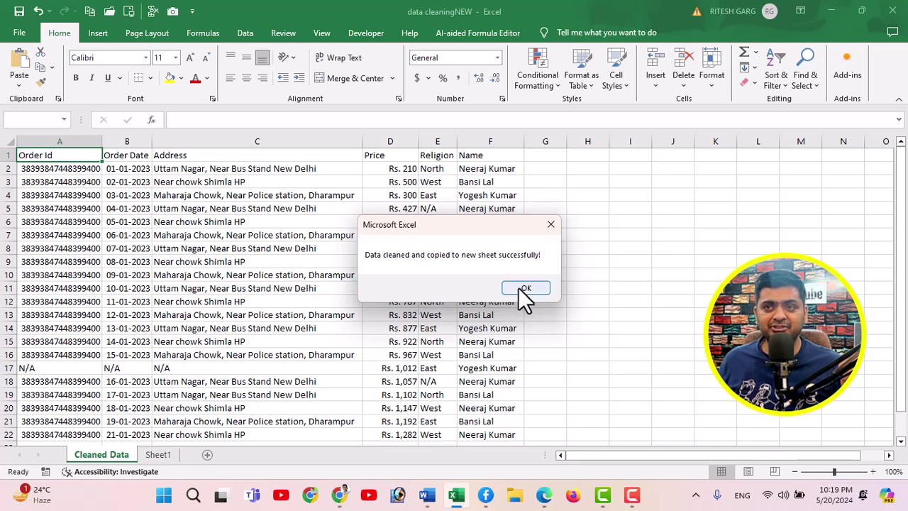
left_click(518, 288)
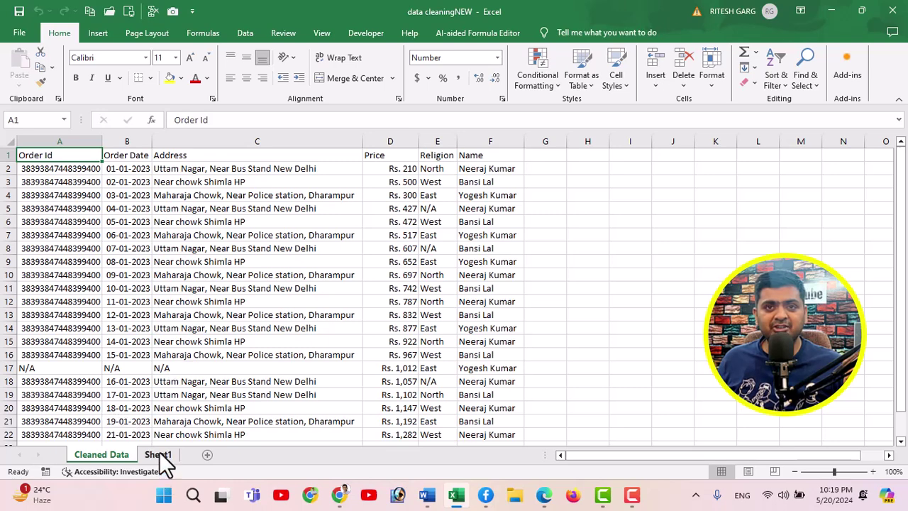
left_click(159, 455)
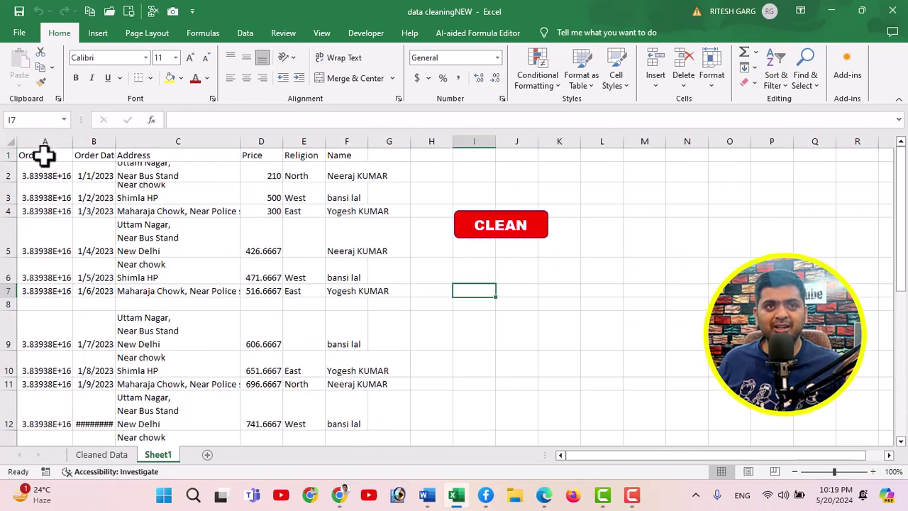
left_click(112, 455)
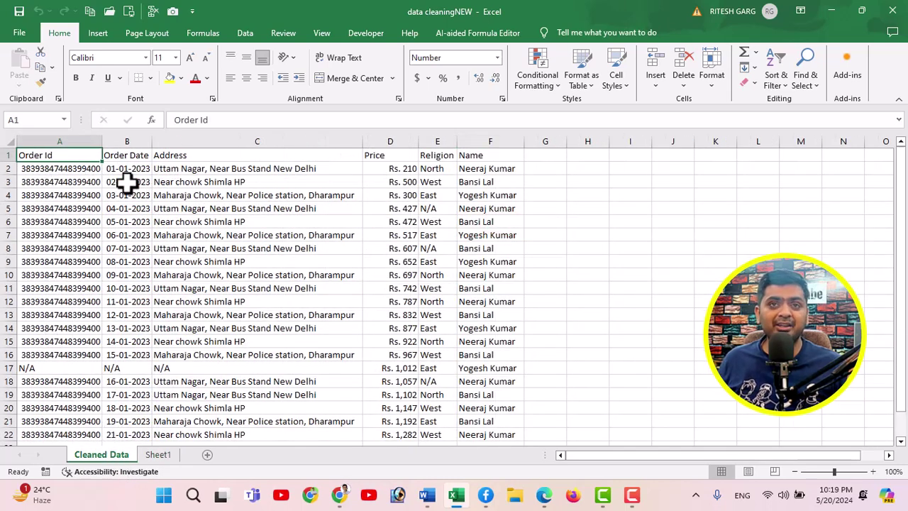
left_click_drag(127, 168, 129, 320)
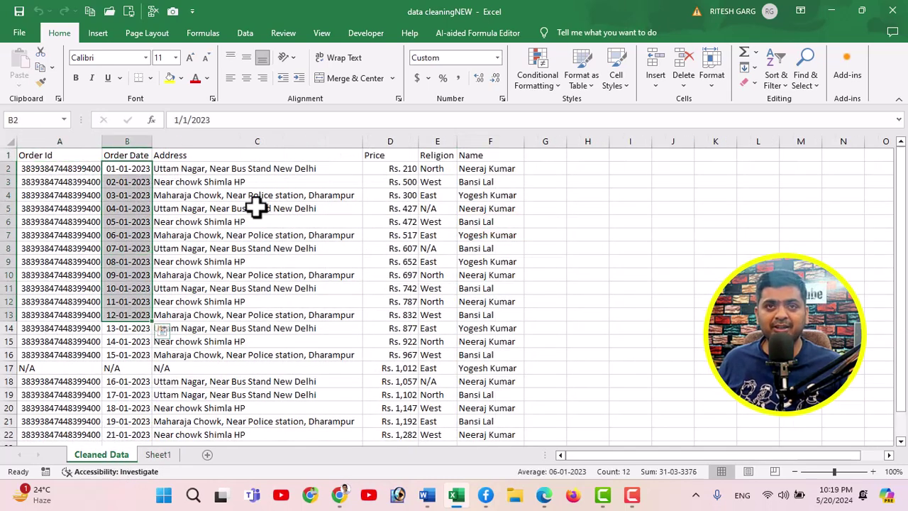
left_click_drag(253, 168, 263, 376)
left_click(157, 454)
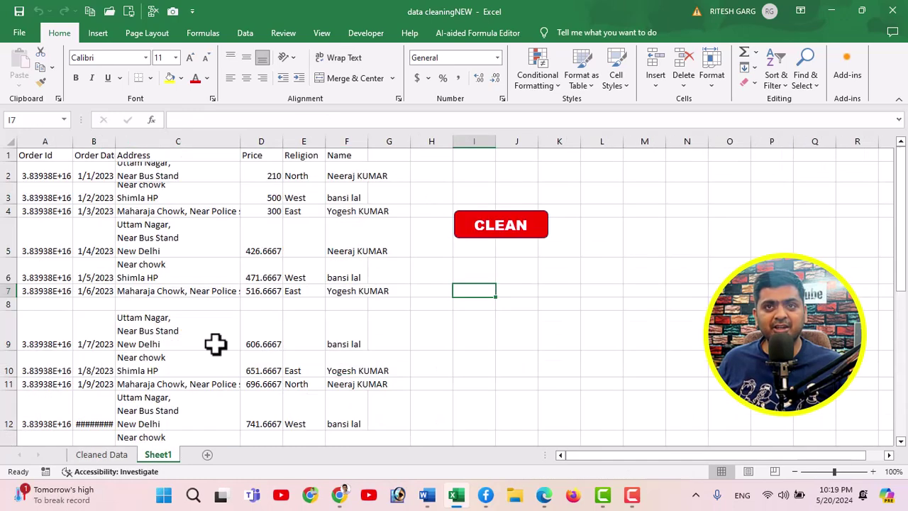
left_click(110, 454)
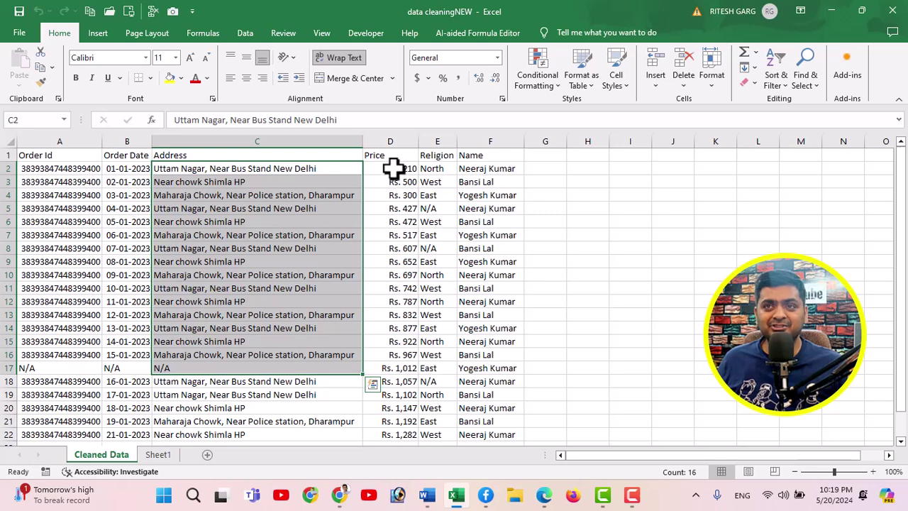
left_click_drag(394, 168, 396, 355)
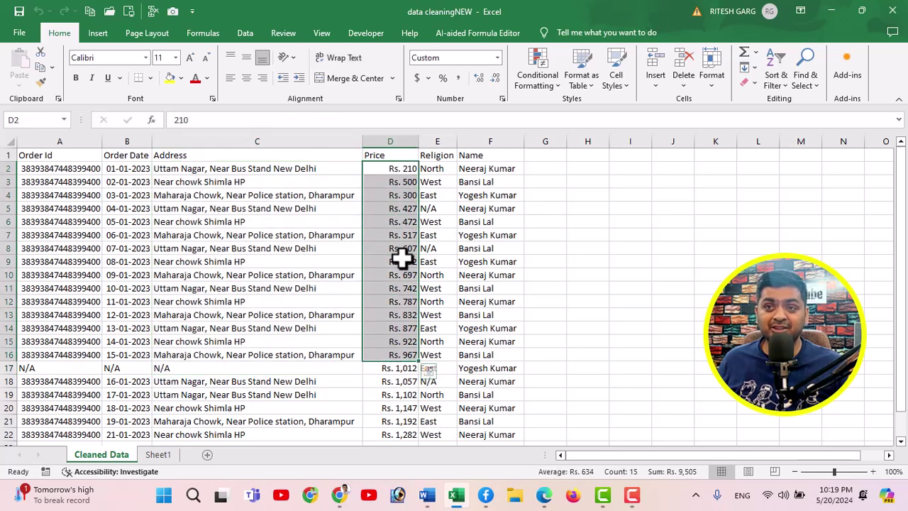
left_click(431, 208)
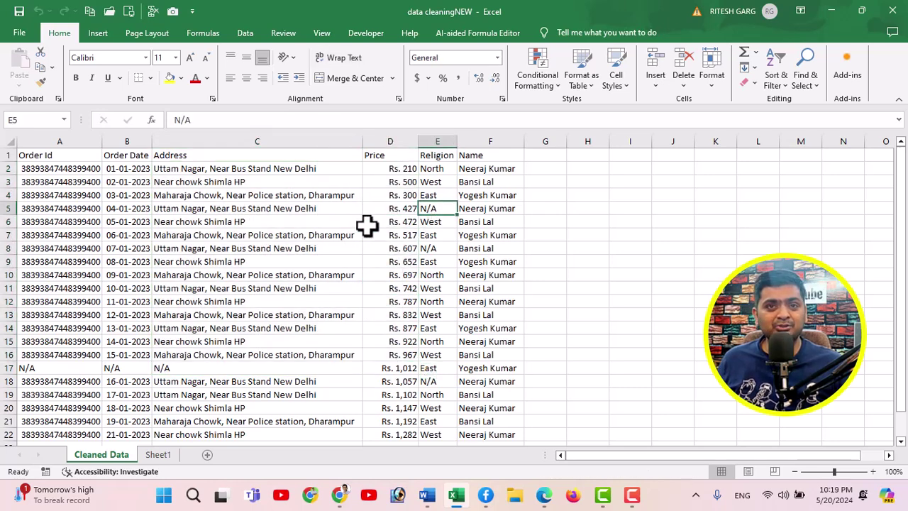
left_click(434, 249)
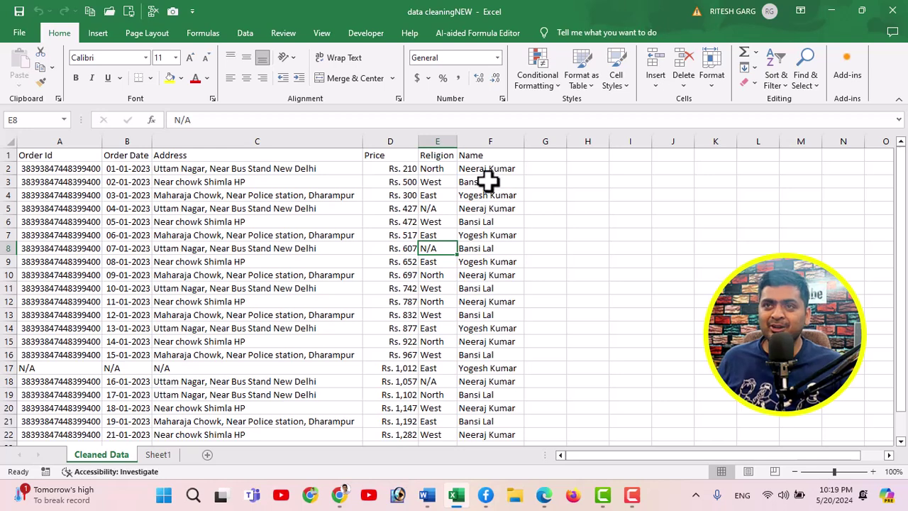
left_click_drag(495, 176, 501, 443)
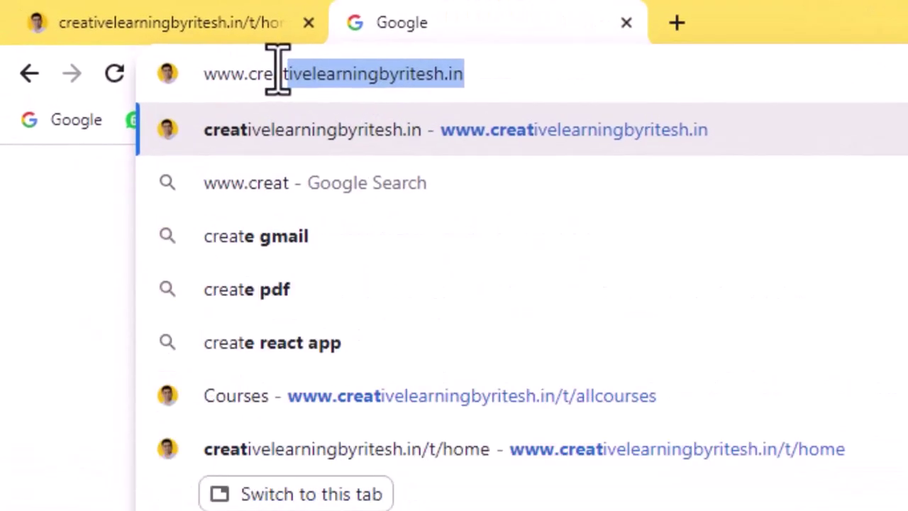
key("Return")
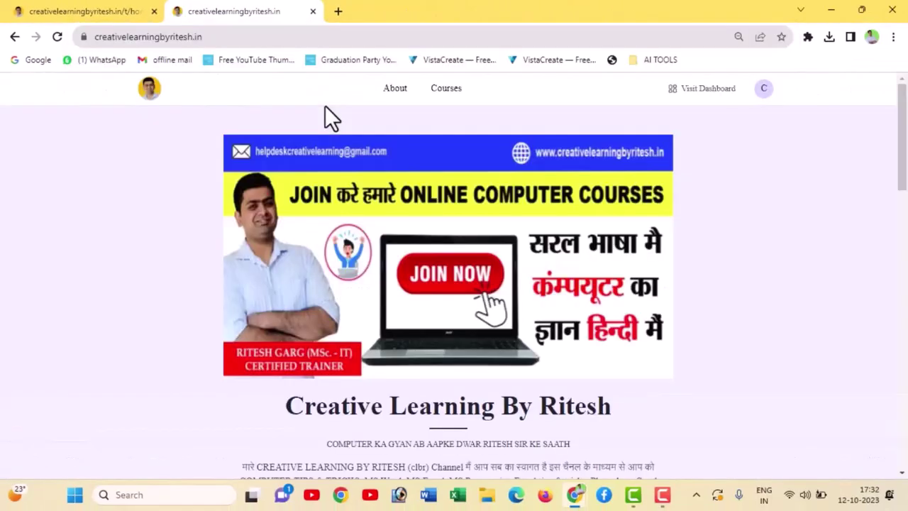
scroll(405, 263, "down", 10)
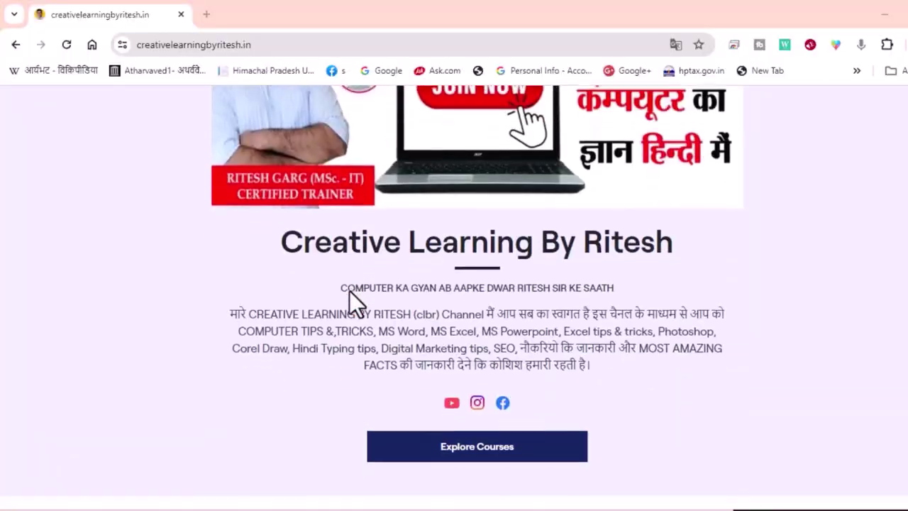
scroll(350, 304, "down", 5)
scroll(350, 304, "down", 1)
scroll(350, 304, "up", 1)
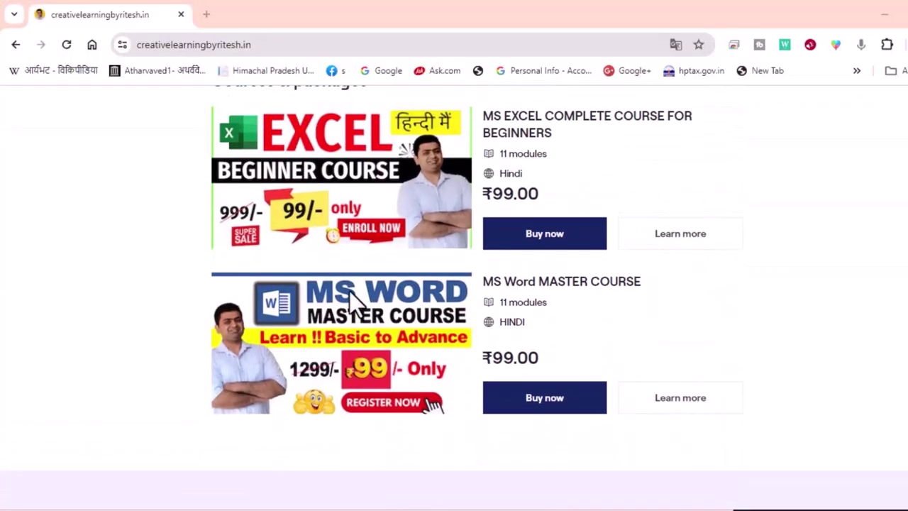
scroll(316, 237, "up", 1)
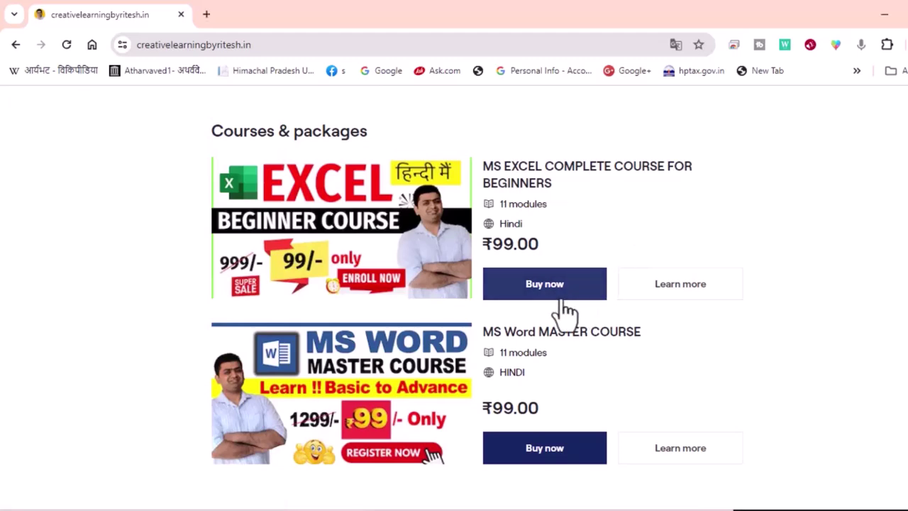
- Open the MS EXCEL COMPLETE COURSE FOR BEGINNERS page and scroll through its lesson list
left_click(421, 259)
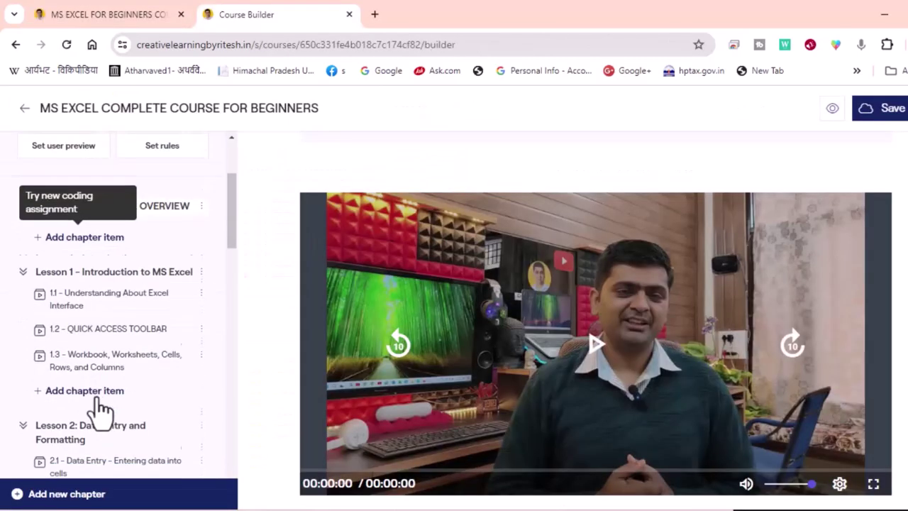
scroll(97, 411, "down", 3)
scroll(97, 411, "down", 3)
scroll(99, 410, "down", 3)
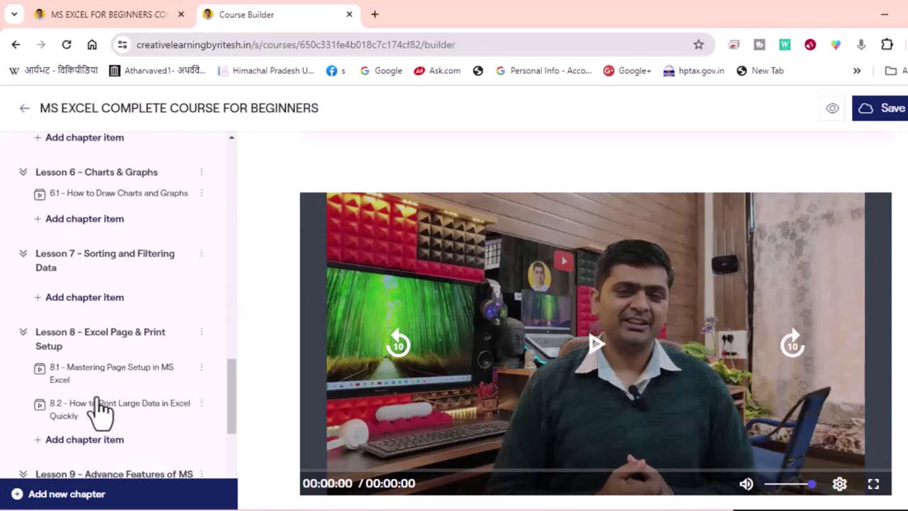
scroll(97, 412, "down", 4)
scroll(97, 405, "down", 1)
scroll(98, 401, "up", 3)
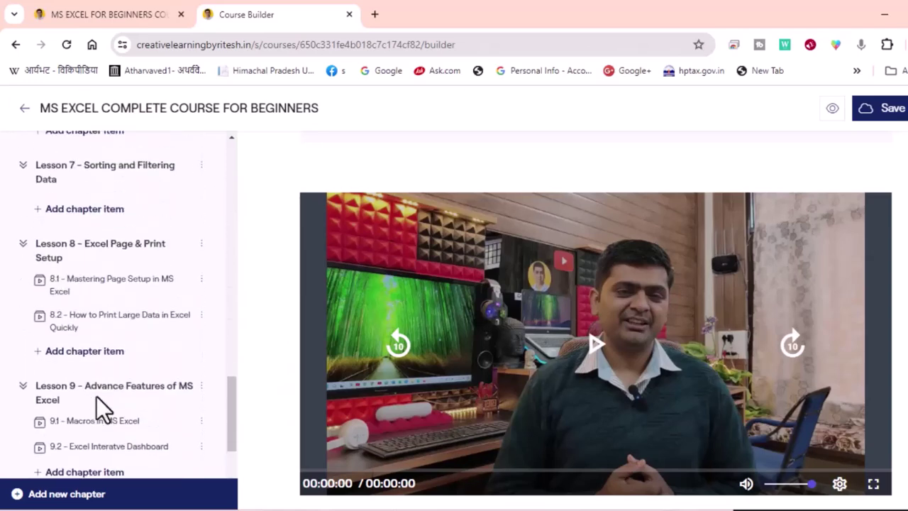
scroll(96, 397, "up", 5)
scroll(96, 397, "up", 3)
scroll(97, 397, "up", 1)
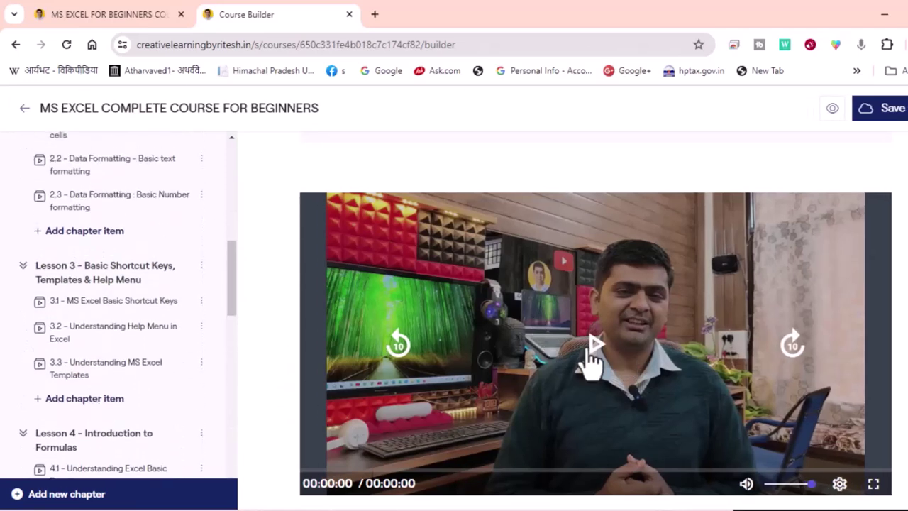